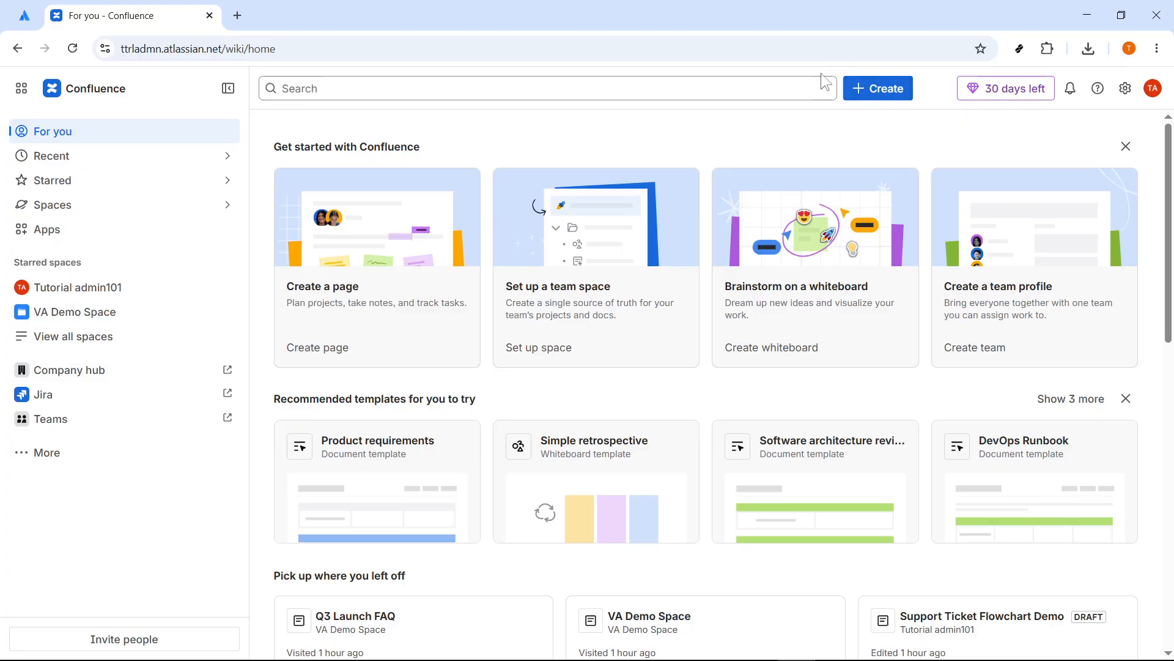
# Create a new page and title it "Connector animation demo", copying the title from the Notepad notes.
pyautogui.click(872, 94)
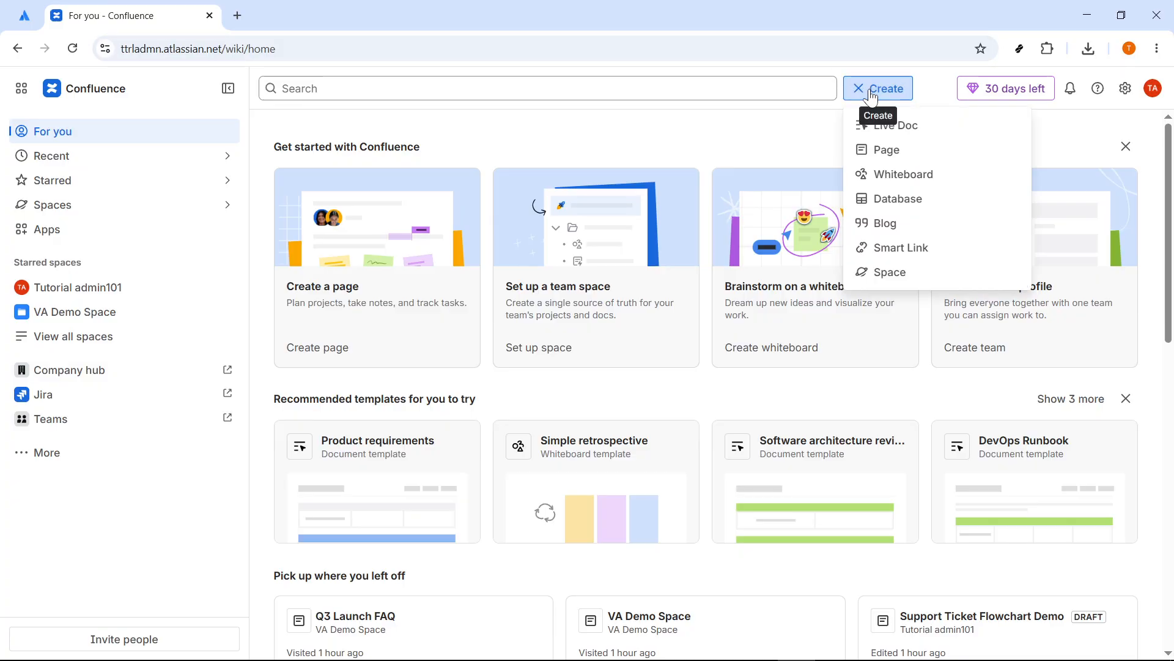
pyautogui.click(881, 151)
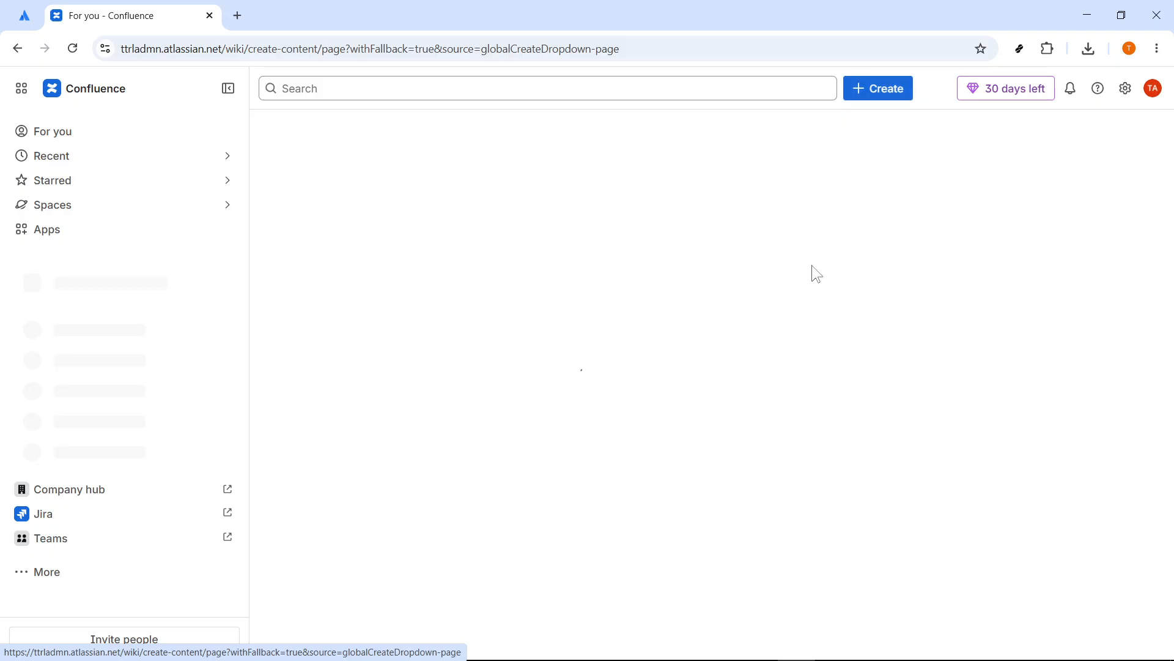
pyautogui.hotkey('alt', 'Tab')
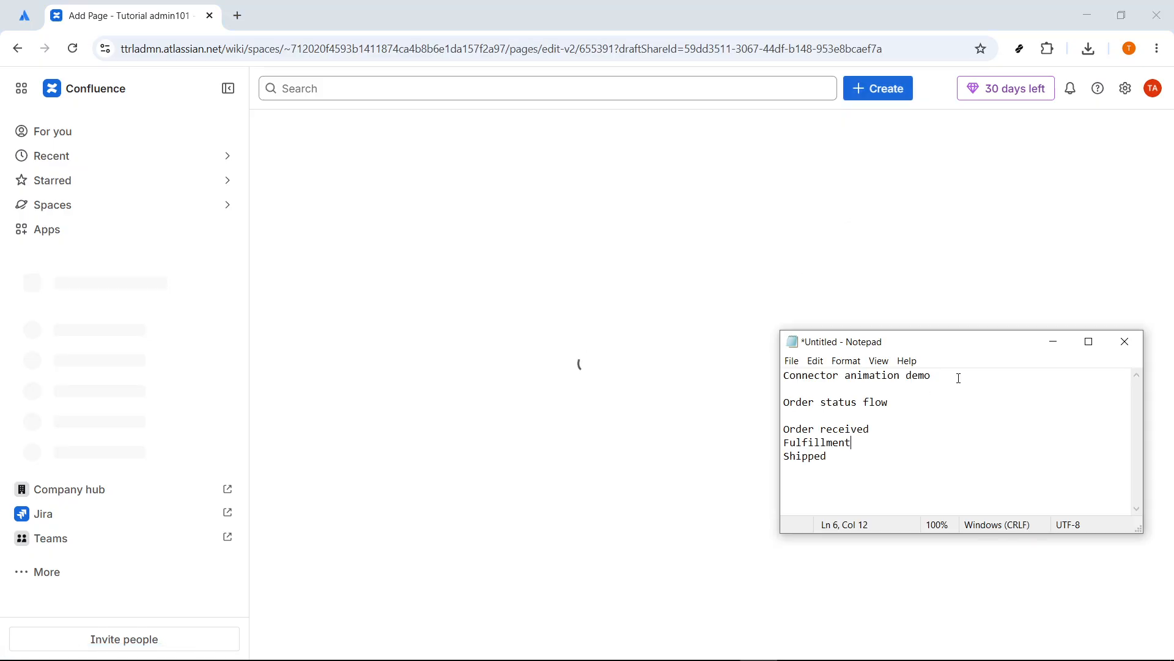
pyautogui.moveTo(959, 378); pyautogui.dragTo(784, 375)
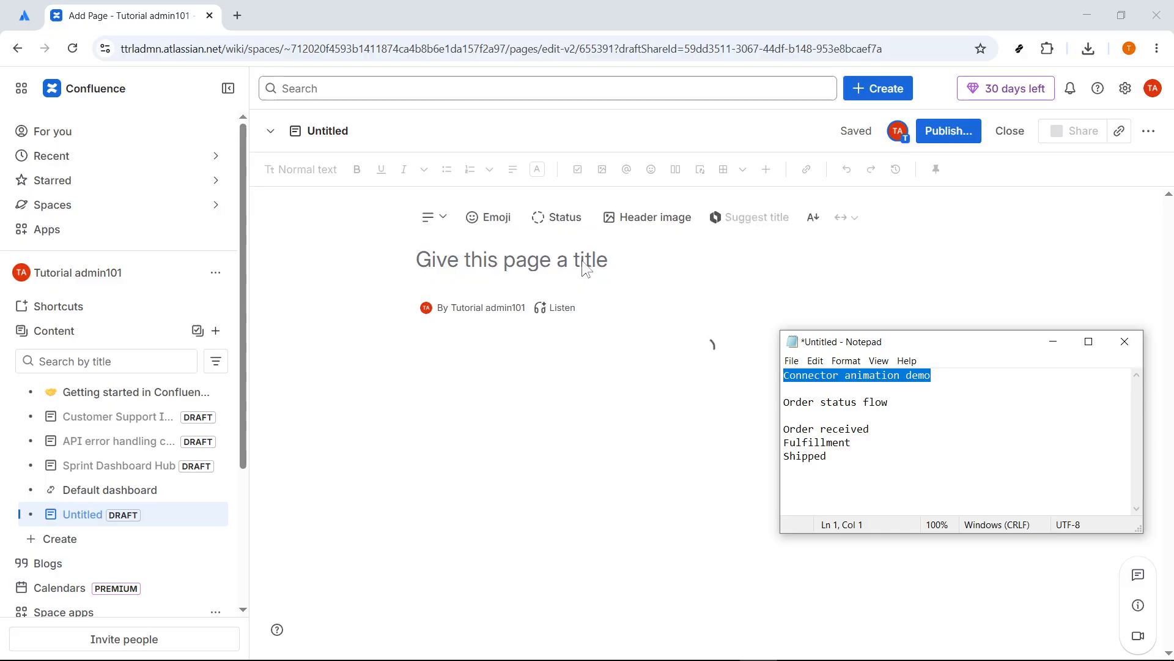
pyautogui.hotkey('ctrl', 'c')
pyautogui.click(609, 268)
pyautogui.hotkey('ctrl', 'v')
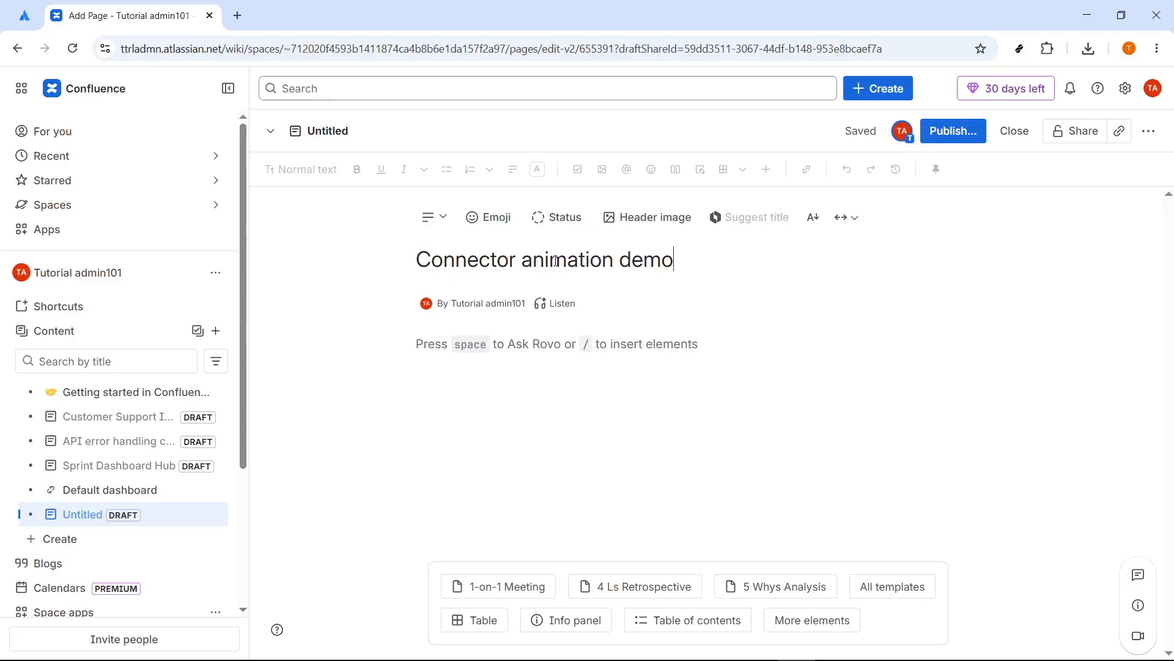
# Insert a new draw.io Diagram into the body of the page.
pyautogui.click(523, 348)
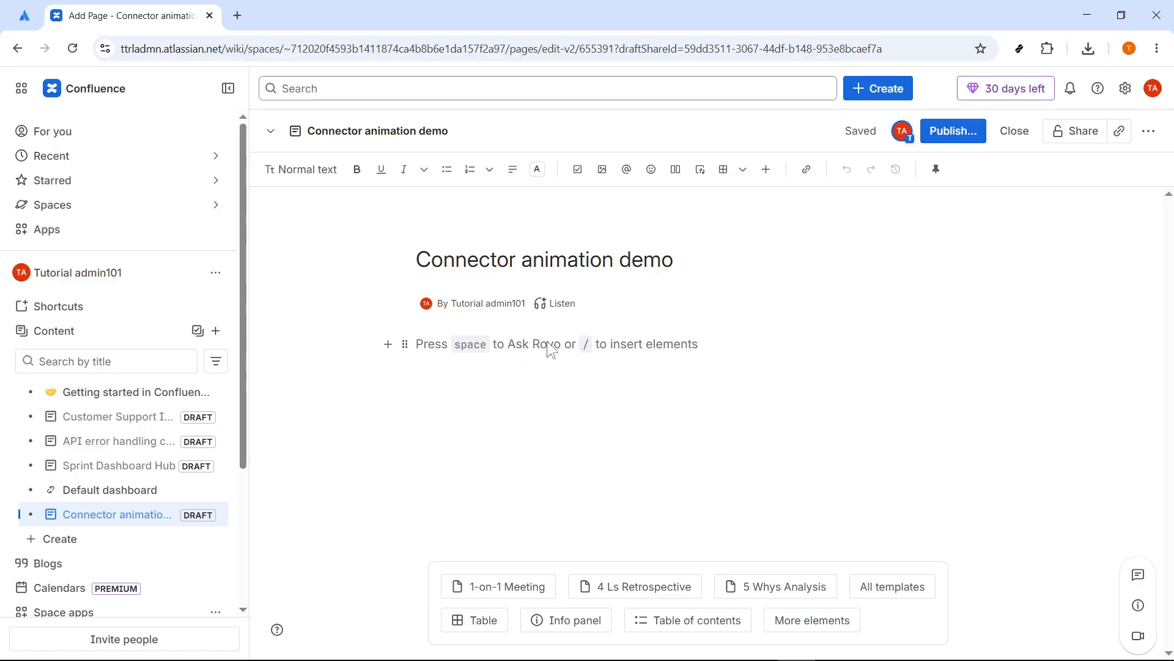
pyautogui.write('/draw')
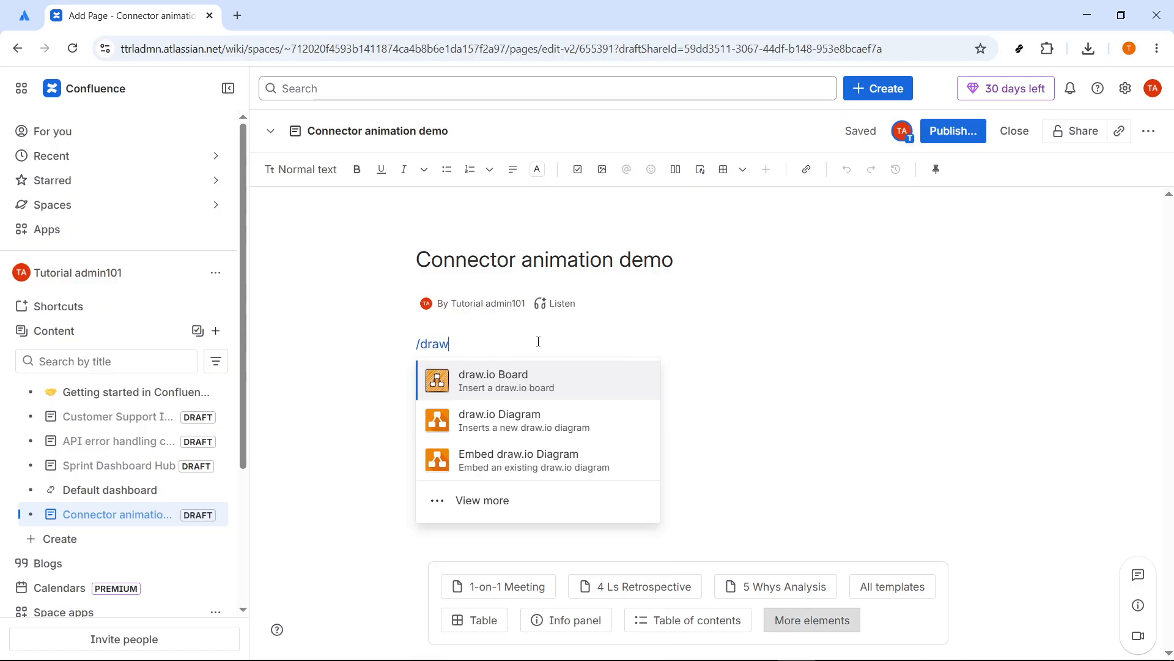
pyautogui.click(486, 422)
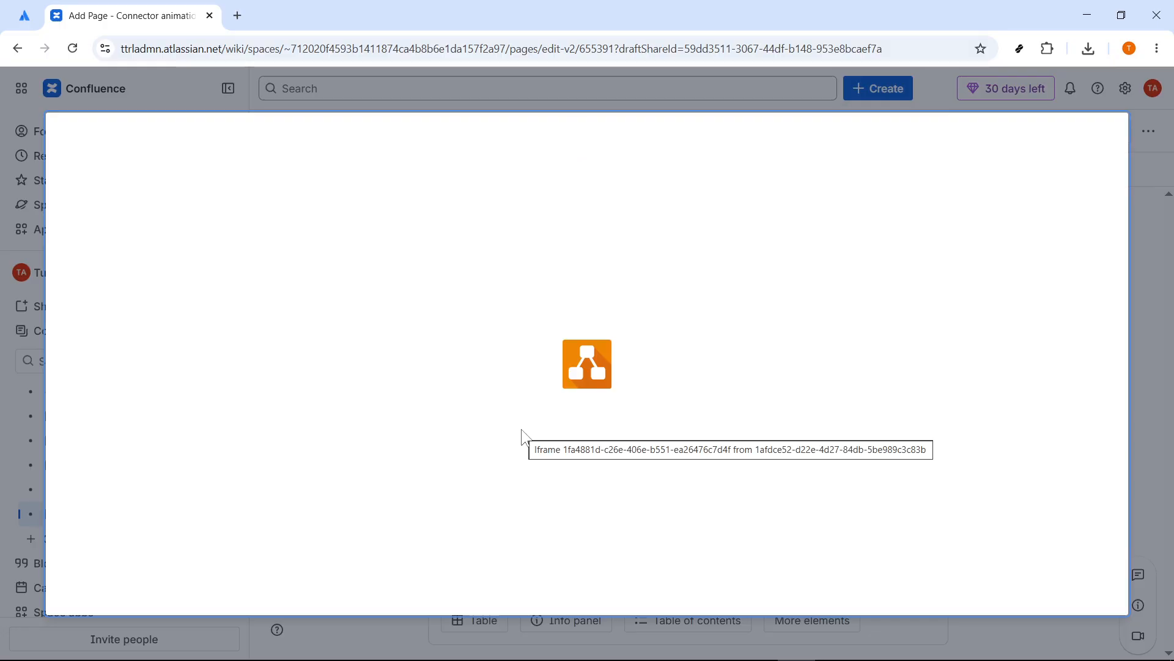
# Create a blank diagram named "Order status flow", taking the name from the Notepad notes.
pyautogui.hotkey('alt', 'Tab')
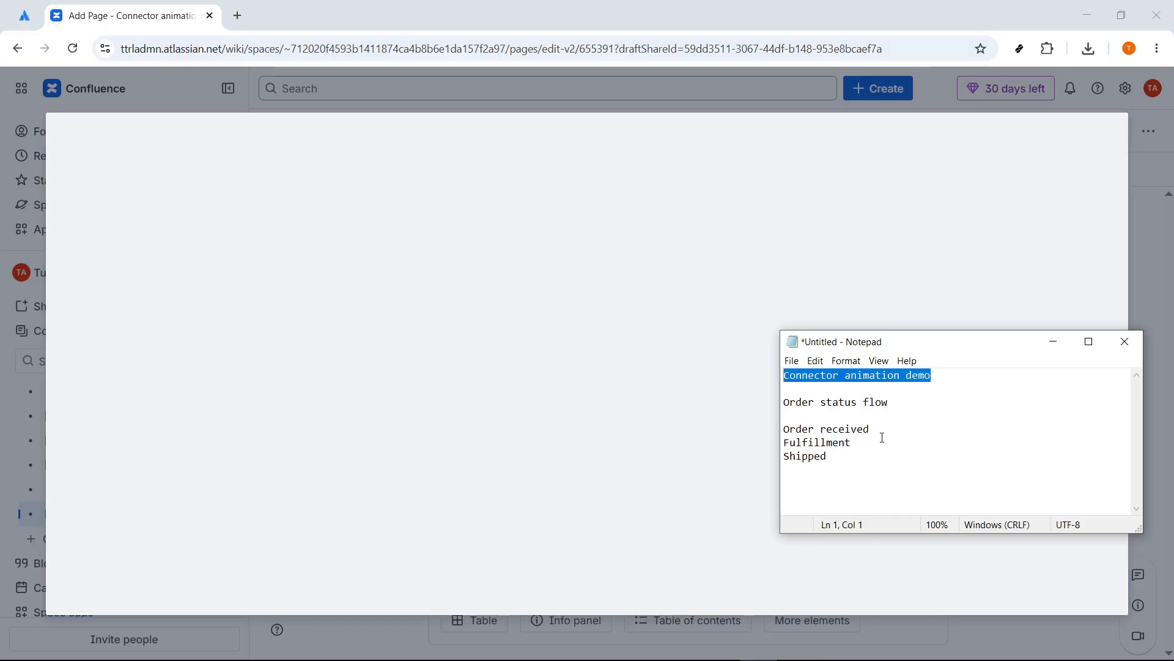
pyautogui.moveTo(905, 402); pyautogui.dragTo(768, 402)
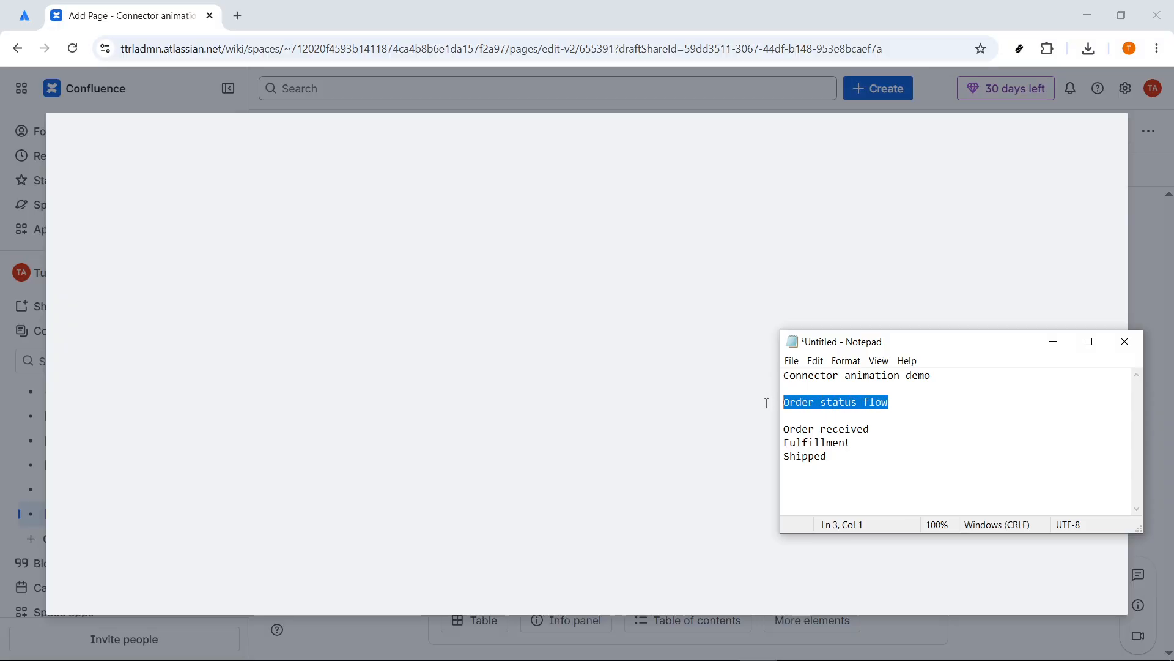
pyautogui.click(1041, 345)
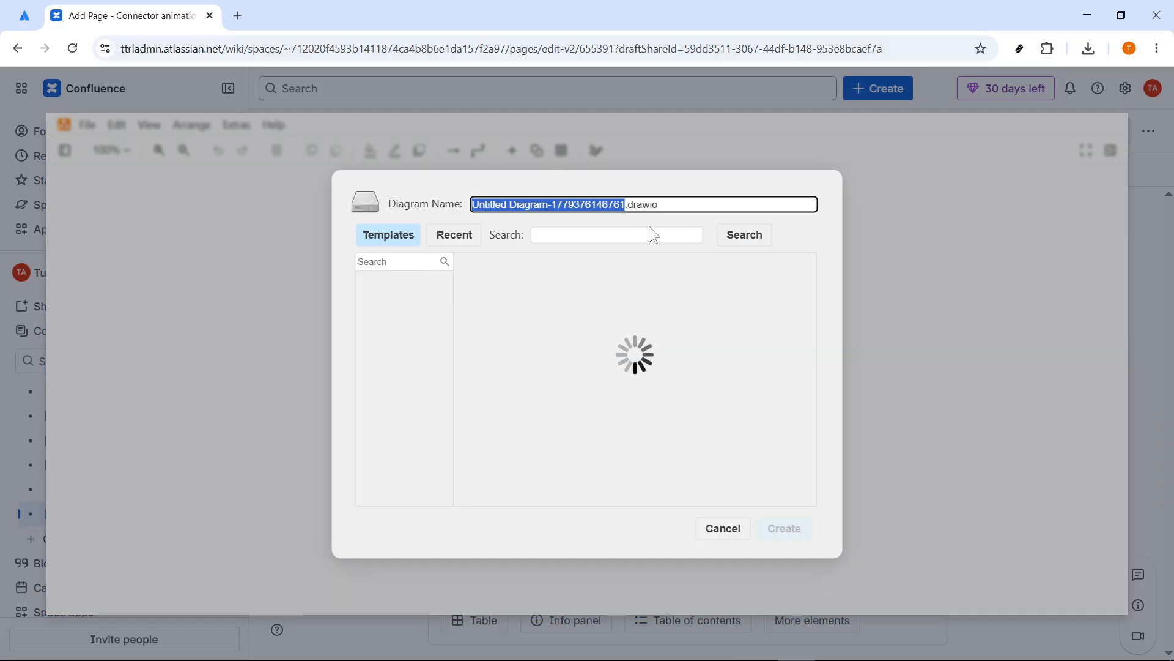
pyautogui.click(693, 205)
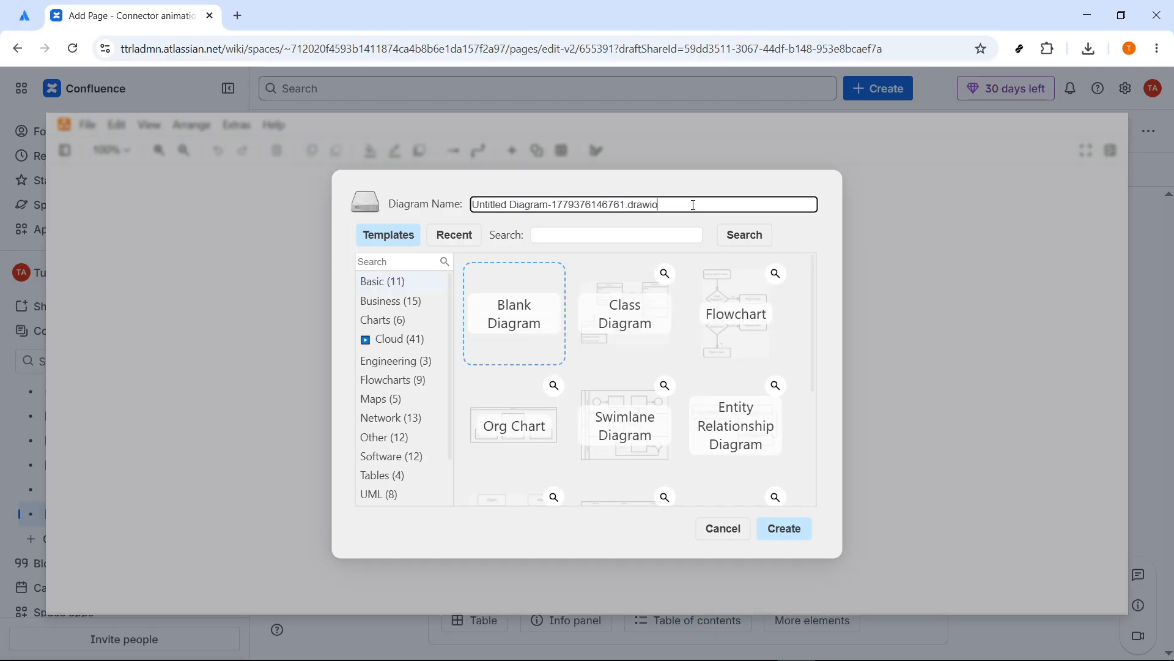
pyautogui.click(533, 331)
pyautogui.moveTo(705, 204); pyautogui.dragTo(409, 227)
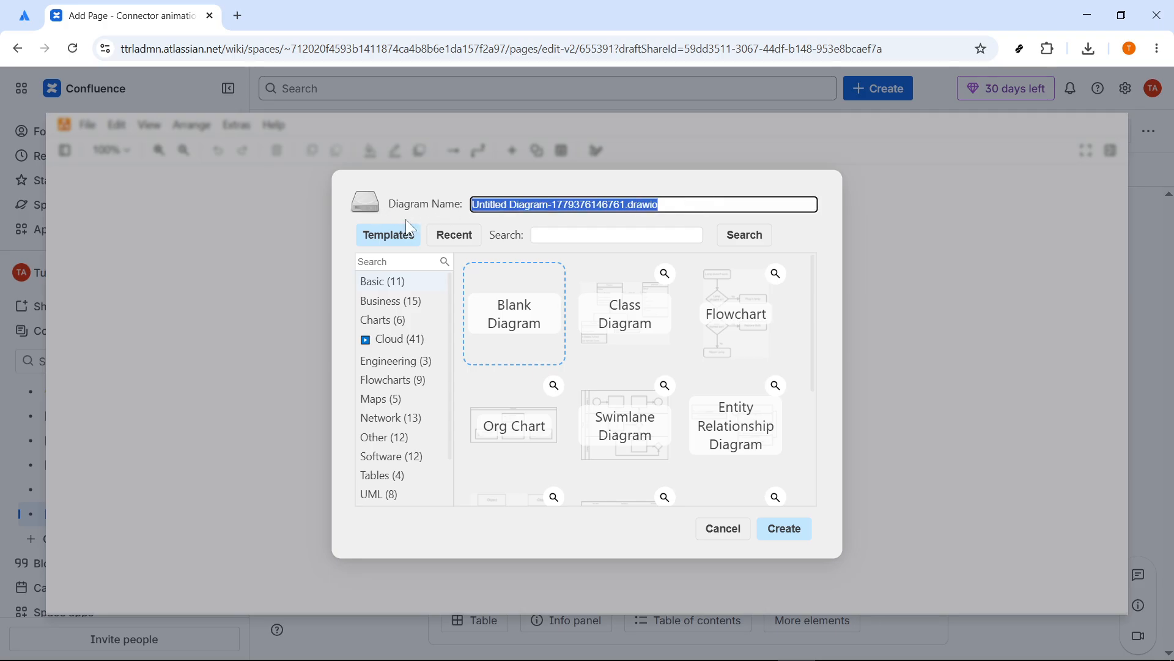
pyautogui.click(684, 205)
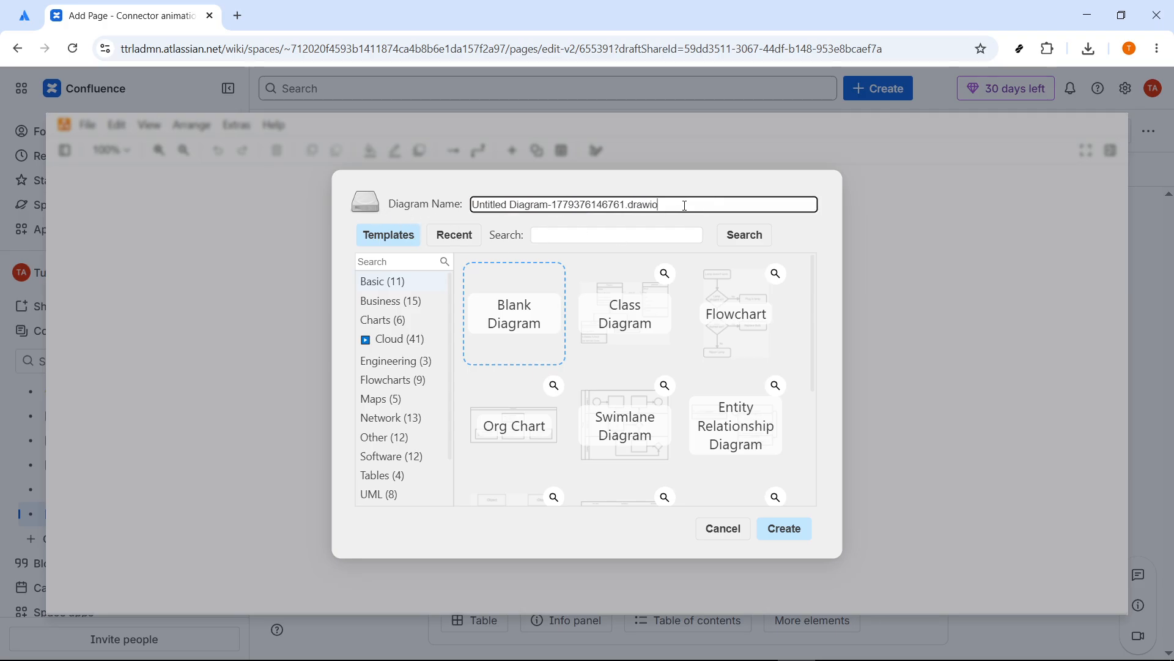
pyautogui.hotkey('ctrl', 'a')
pyautogui.hotkey('ctrl', 'v')
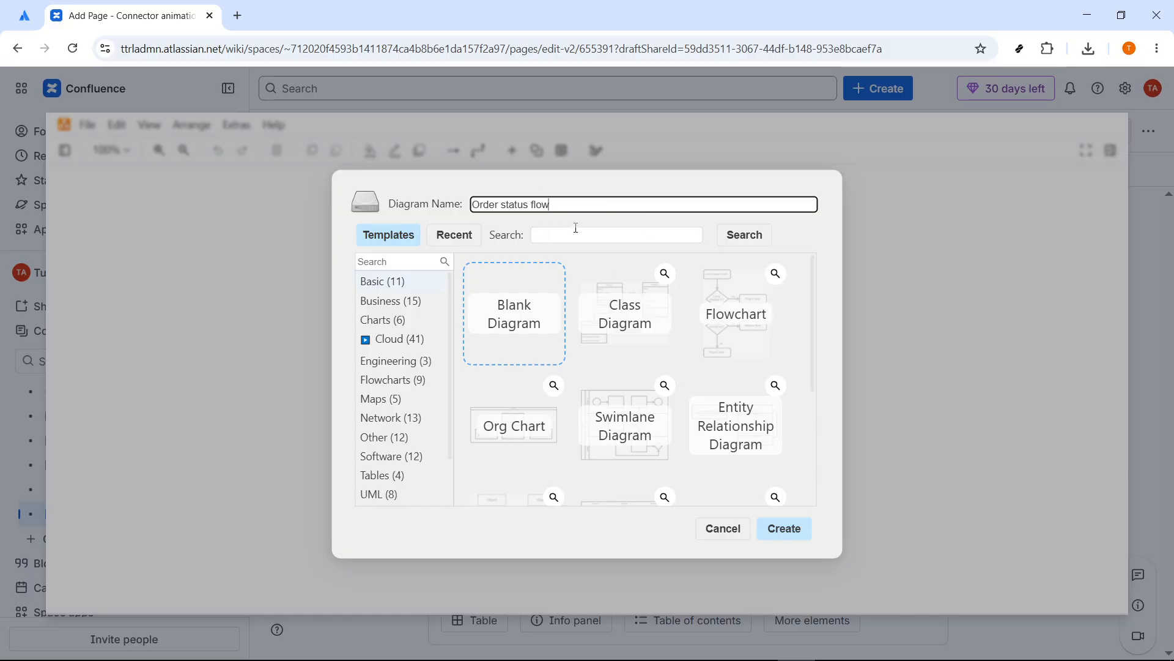
pyautogui.moveTo(506, 206); pyautogui.dragTo(463, 206)
pyautogui.click(598, 192)
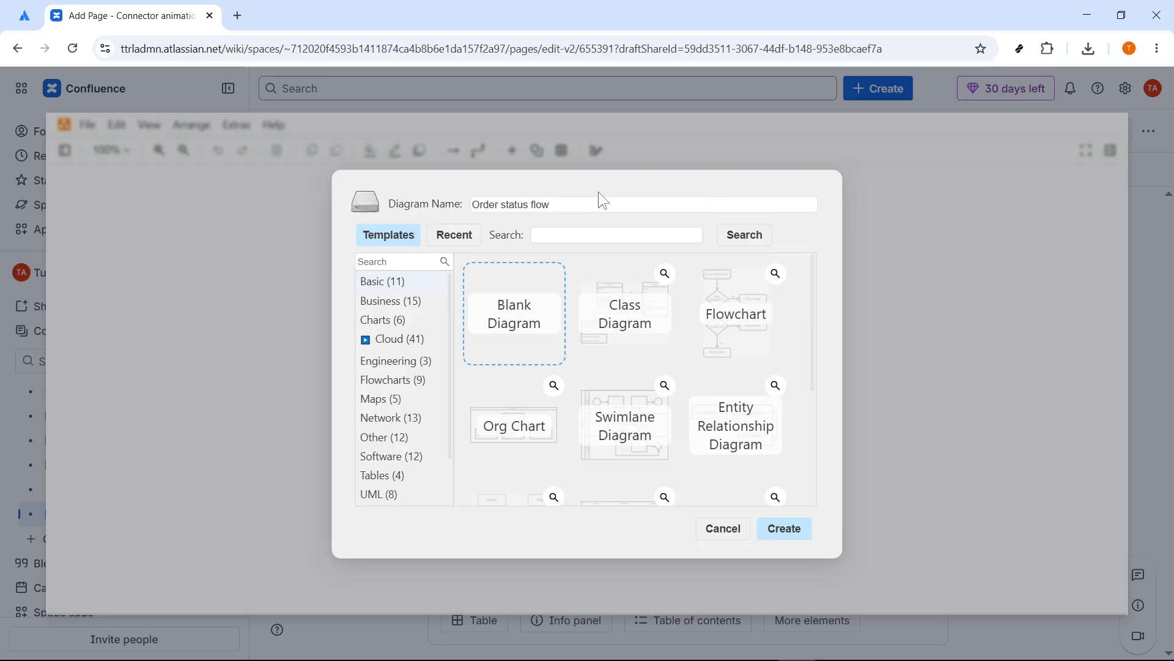
pyautogui.click(786, 529)
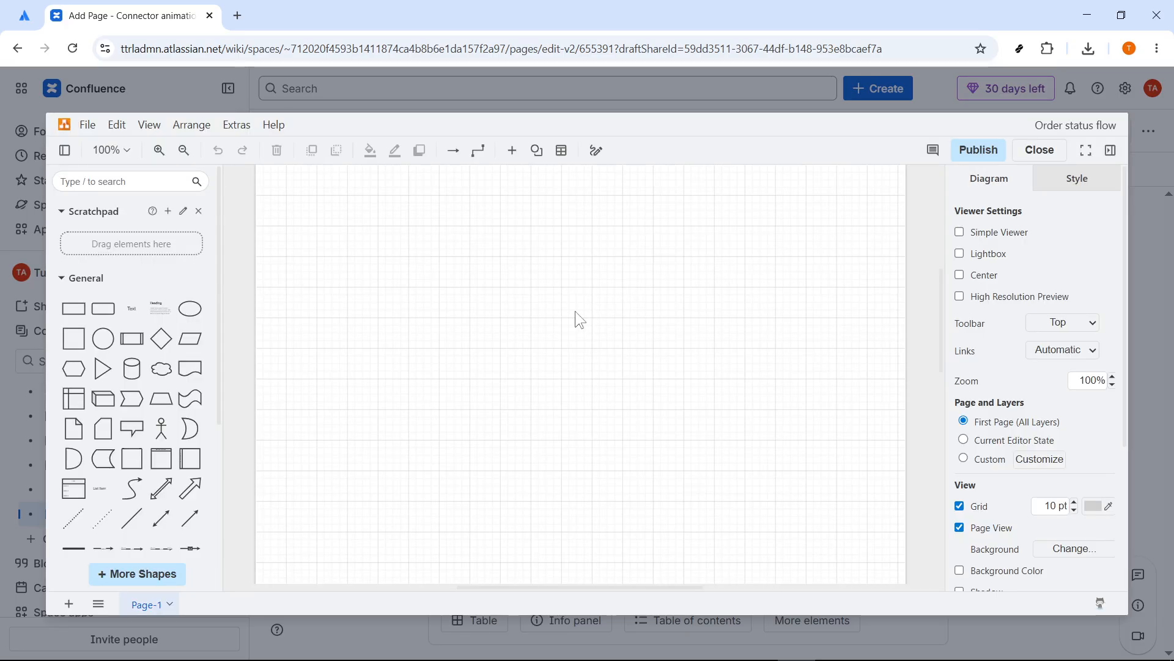
# Place a rounded rectangle in the upper middle of the blank canvas.
pyautogui.scroll(-1, 530, 324)
pyautogui.scroll(1, 531, 324)
pyautogui.moveTo(541, 325); pyautogui.dragTo(568, 313)
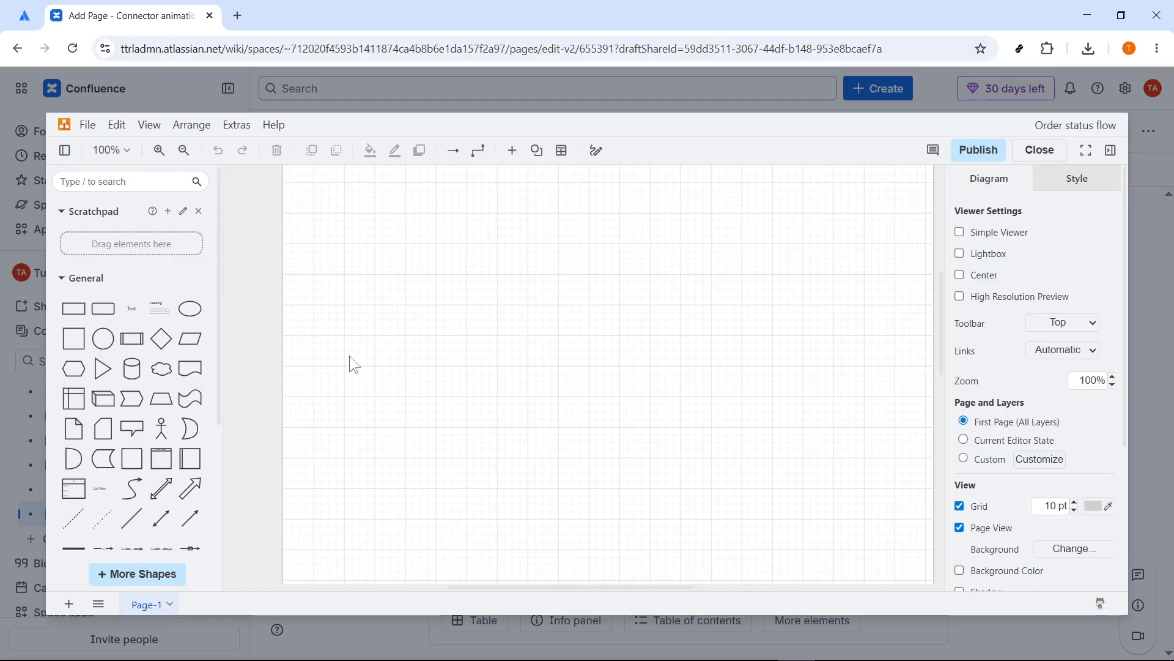
pyautogui.moveTo(174, 310)
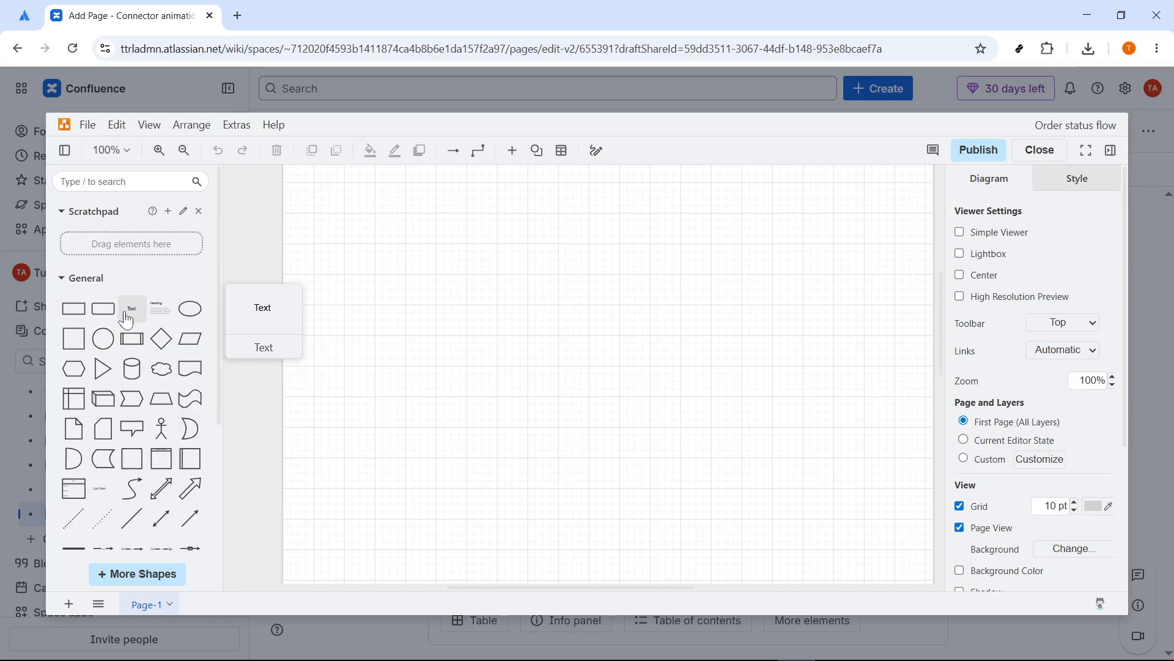
pyautogui.moveTo(105, 316)
pyautogui.moveTo(105, 316); pyautogui.dragTo(582, 240)
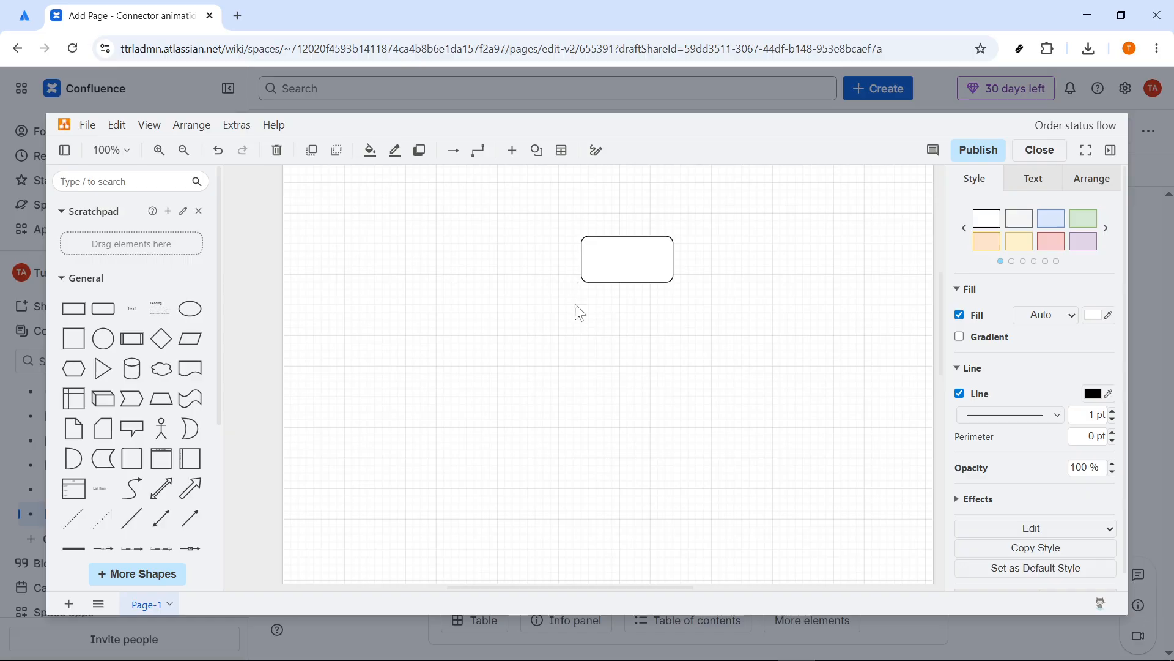
# Label the rounded rectangle "Order received", copying the text from the Notepad notes.
pyautogui.hotkey('alt', 'Tab')
pyautogui.moveTo(870, 428); pyautogui.dragTo(784, 427)
pyautogui.hotkey('ctrl', 'c')
pyautogui.click(644, 266)
pyautogui.doubleClick(644, 267)
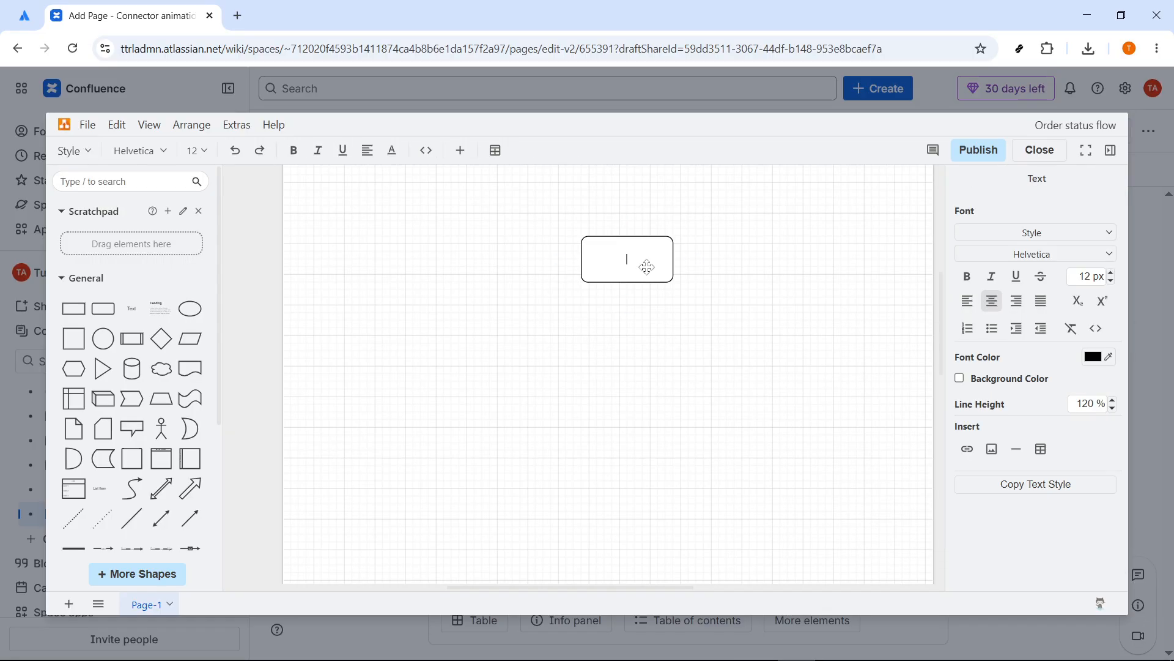
pyautogui.hotkey('ctrl', 'v')
pyautogui.click(685, 330)
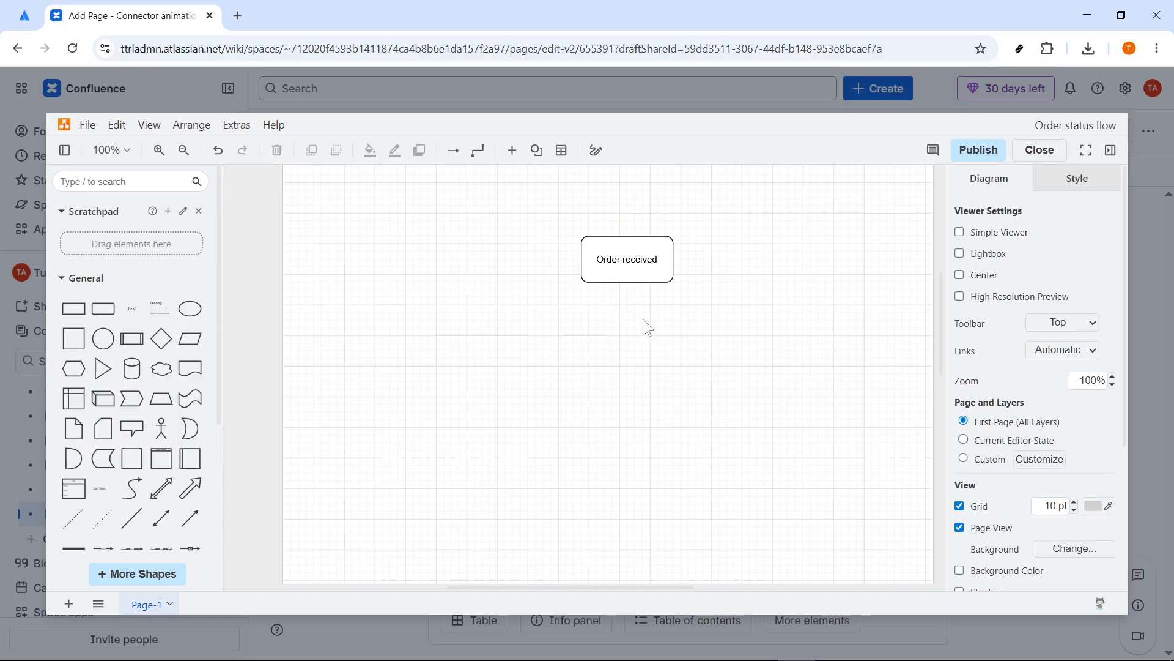
# Move the Order received box to the left side of the diagram page, at about 70, 130.
pyautogui.moveTo(619, 263); pyautogui.dragTo(392, 273)
pyautogui.scroll(-1, 453, 299)
pyautogui.click(420, 262)
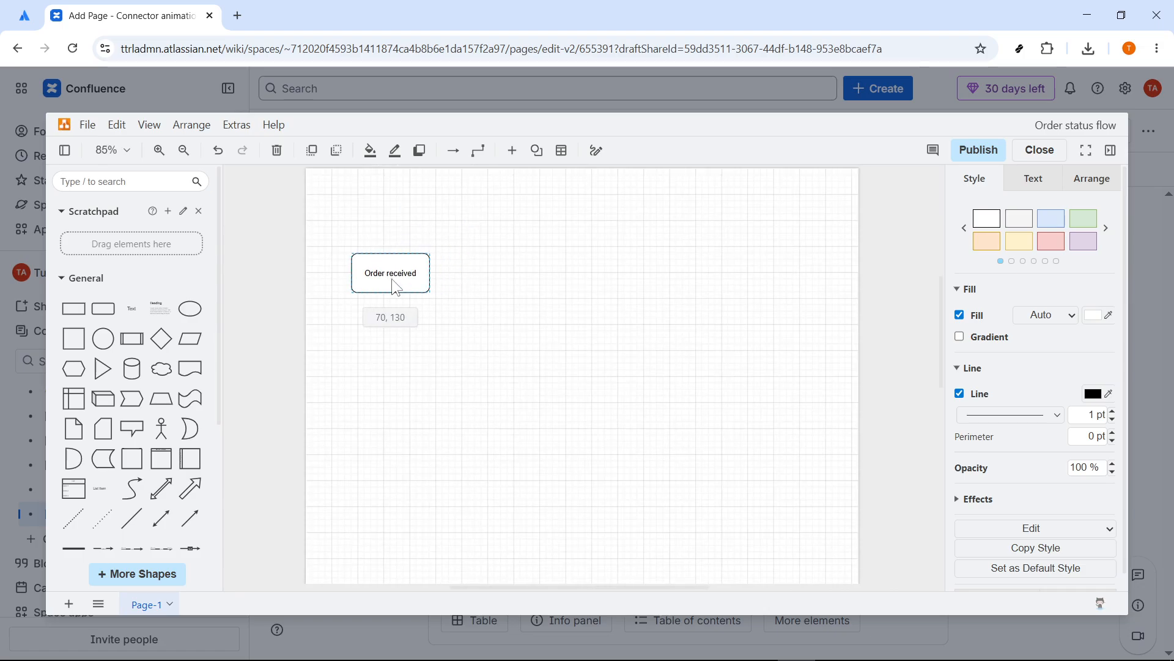
# Add a second rounded rectangle to the right of Order received, level with it, and label it "Fulfillment".
pyautogui.moveTo(104, 309); pyautogui.dragTo(523, 277)
pyautogui.hotkey('alt', 'Tab')
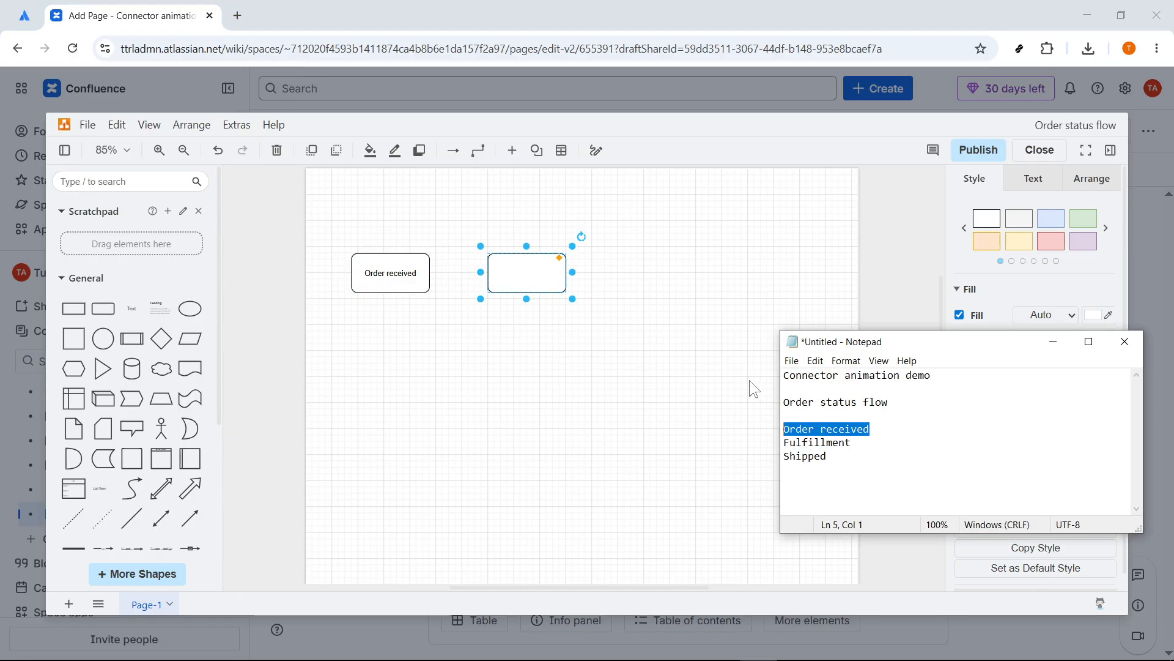
pyautogui.doubleClick(522, 273)
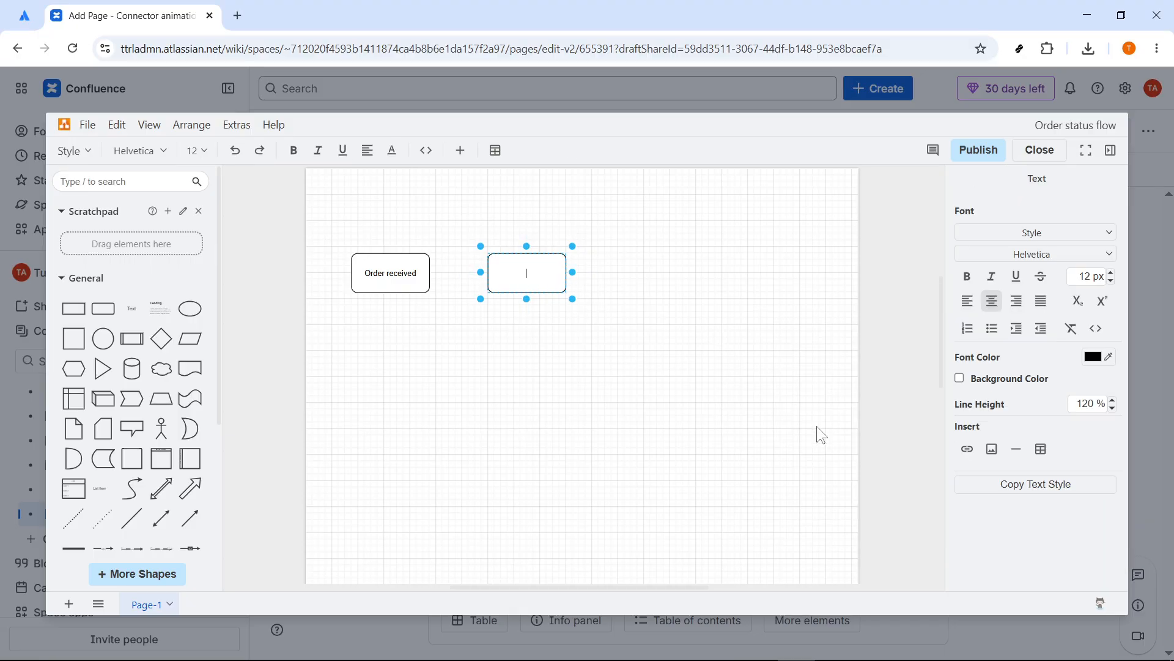
pyautogui.hotkey('alt', 'Tab')
pyautogui.moveTo(859, 449); pyautogui.dragTo(790, 441)
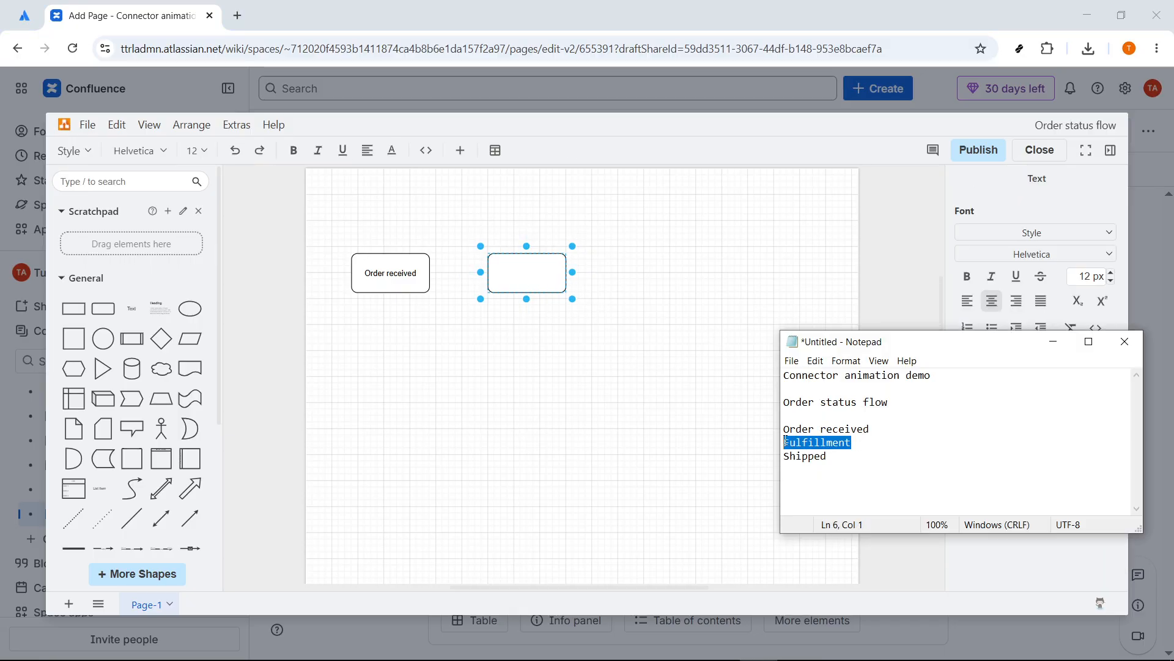
pyautogui.click(543, 281)
pyautogui.doubleClick(543, 280)
pyautogui.write('Fulfillment')
pyautogui.click(455, 348)
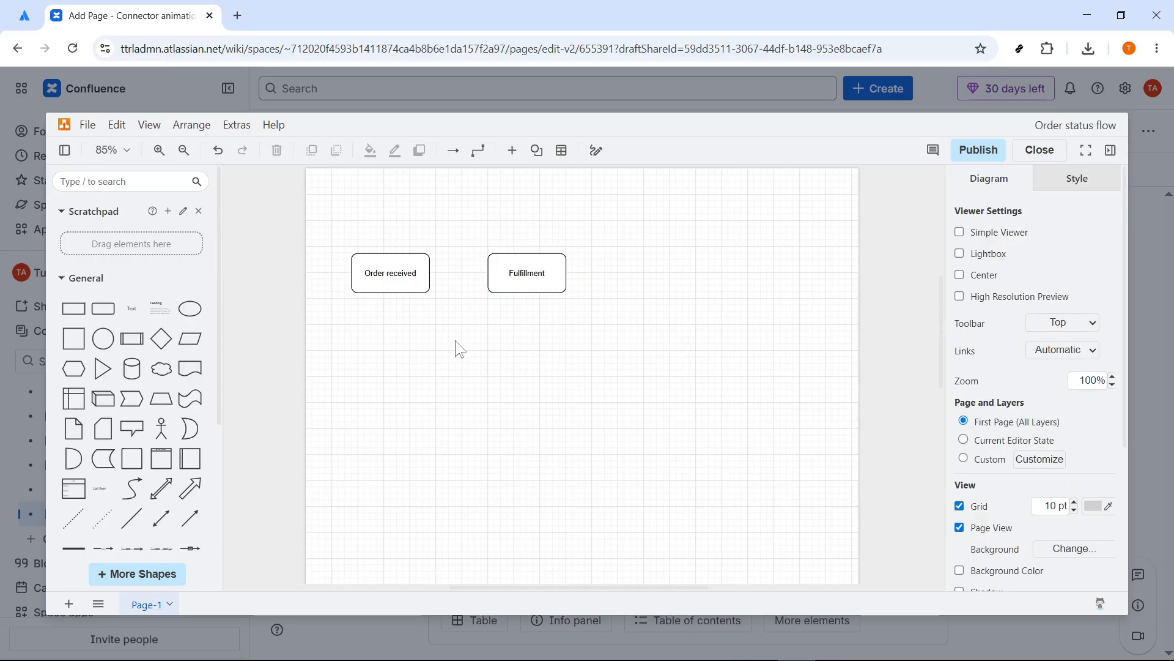
# Add a third rounded rectangle to the right of Fulfillment and label it "Shipped", copied from the Notepad notes.
pyautogui.moveTo(103, 308); pyautogui.dragTo(649, 256)
pyautogui.hotkey('alt', 'Tab')
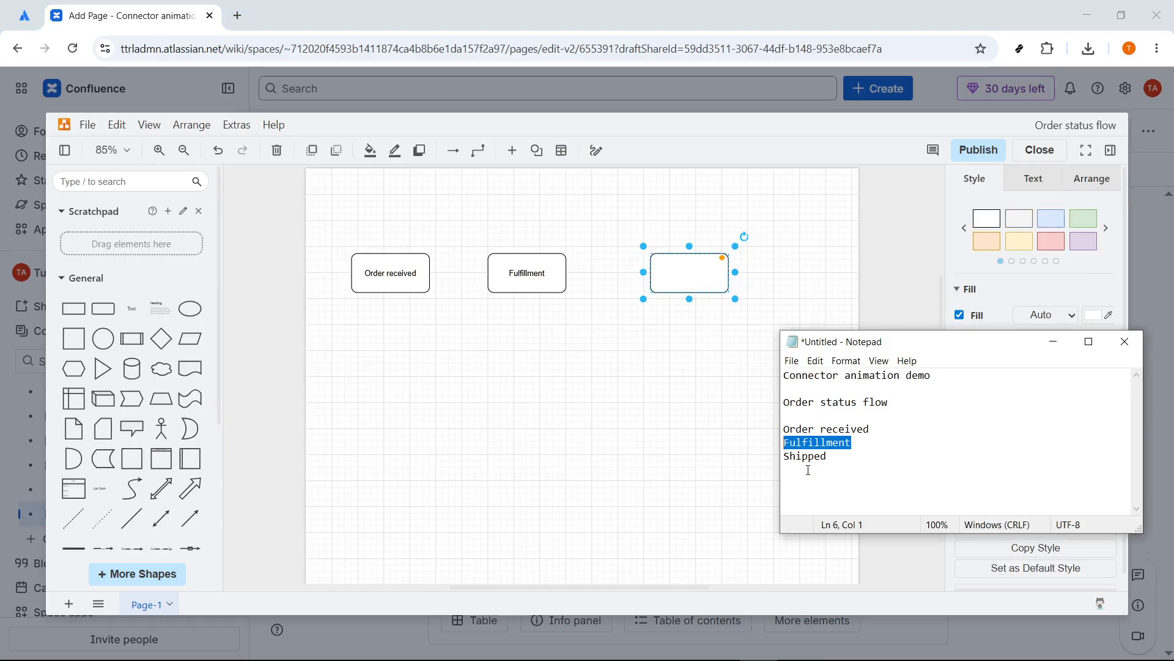
pyautogui.moveTo(827, 456); pyautogui.dragTo(783, 458)
pyautogui.hotkey('ctrl', 'c')
pyautogui.hotkey('alt', 'Tab')
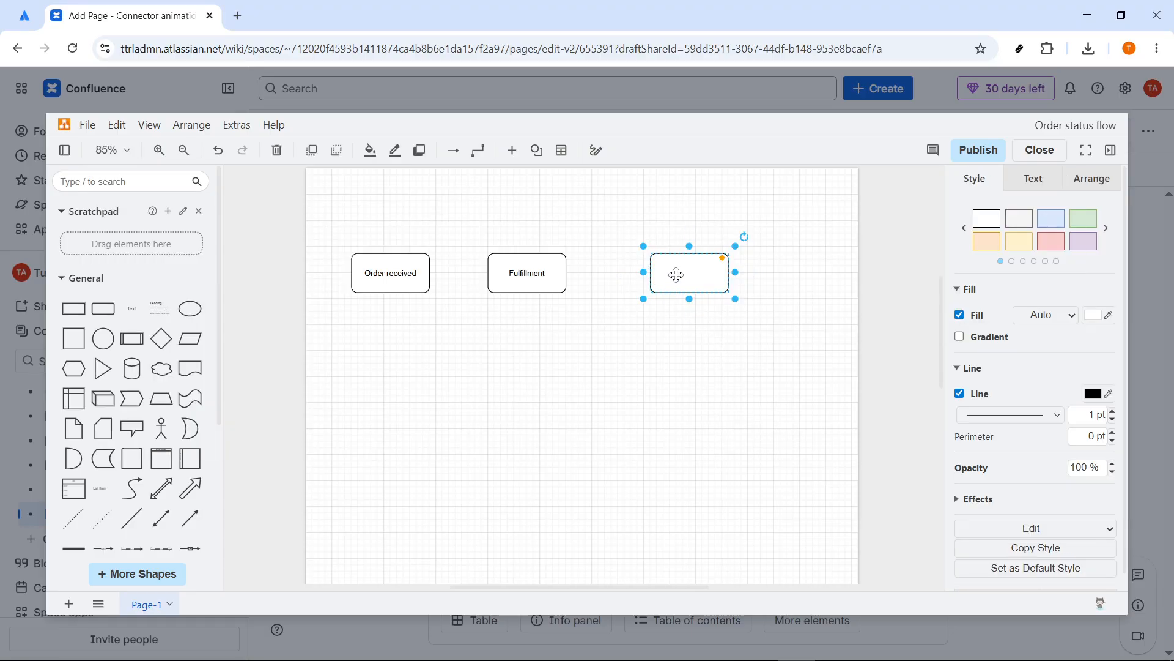
pyautogui.doubleClick(681, 281)
pyautogui.hotkey('ctrl', 'v')
pyautogui.click(714, 355)
# Shift the Shipped and Fulfillment boxes slightly to the right, keeping them in line with Order received.
pyautogui.moveTo(686, 269); pyautogui.dragTo(704, 283)
pyautogui.click(538, 270)
pyautogui.moveTo(537, 269)
pyautogui.mouseDown()
pyautogui.moveTo(553, 283)
pyautogui.moveTo(548, 275)
pyautogui.mouseUp()
pyautogui.click(596, 350)
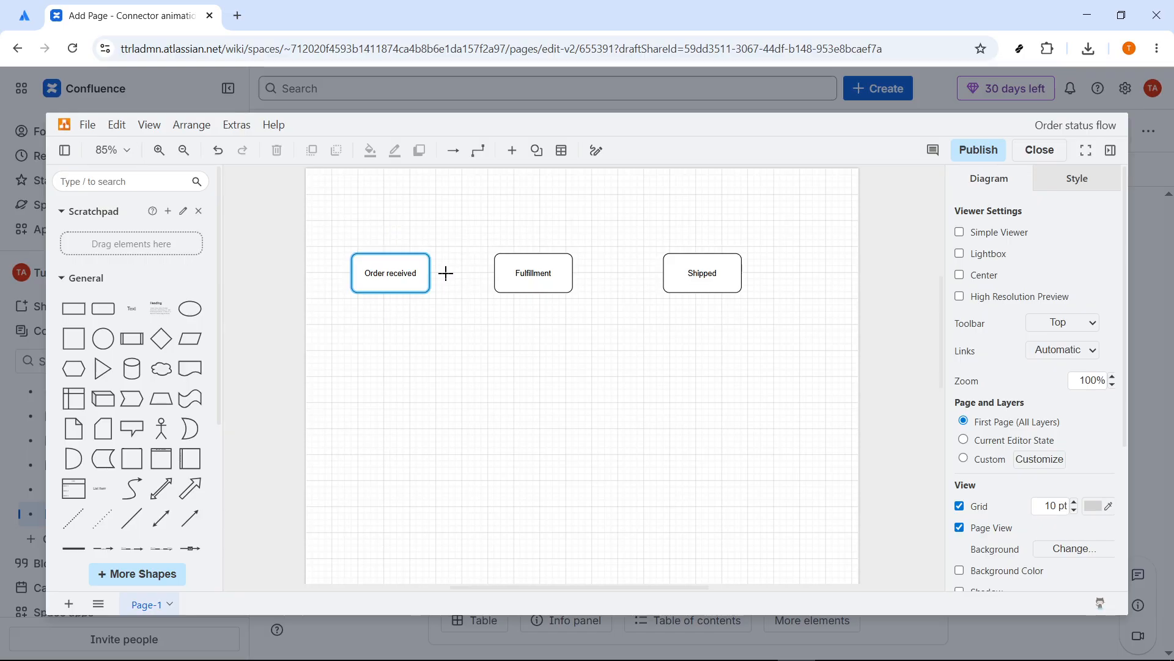
# Connect Order received to Fulfillment and Fulfillment to Shipped with arrow connectors.
pyautogui.moveTo(446, 273); pyautogui.dragTo(494, 273)
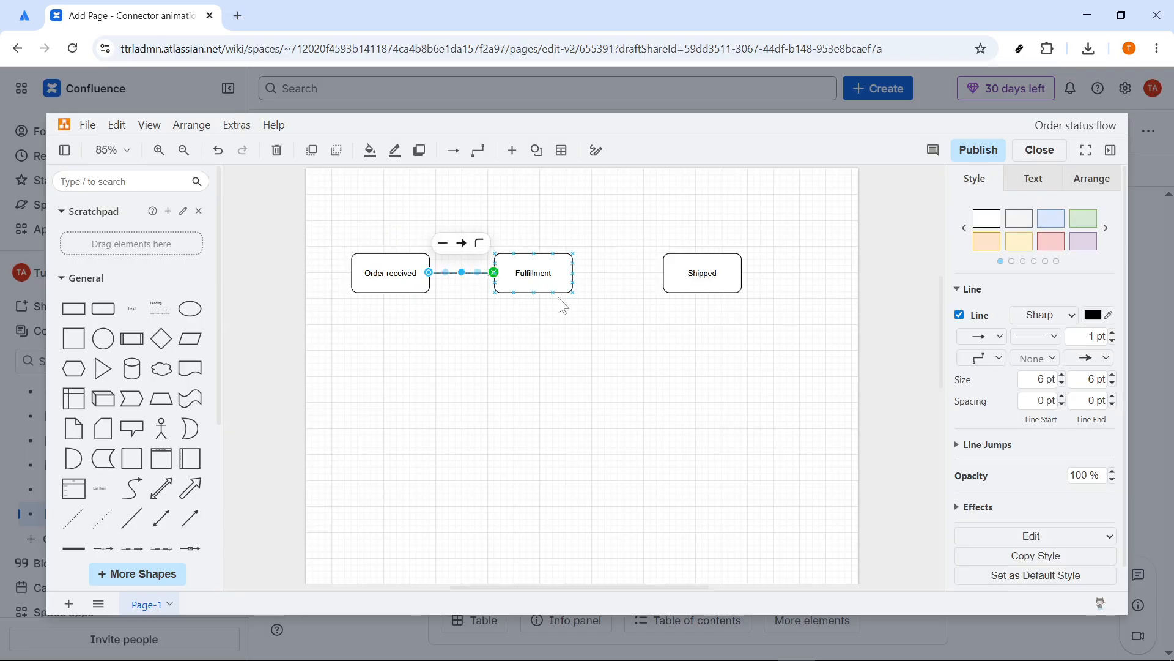
pyautogui.click(624, 337)
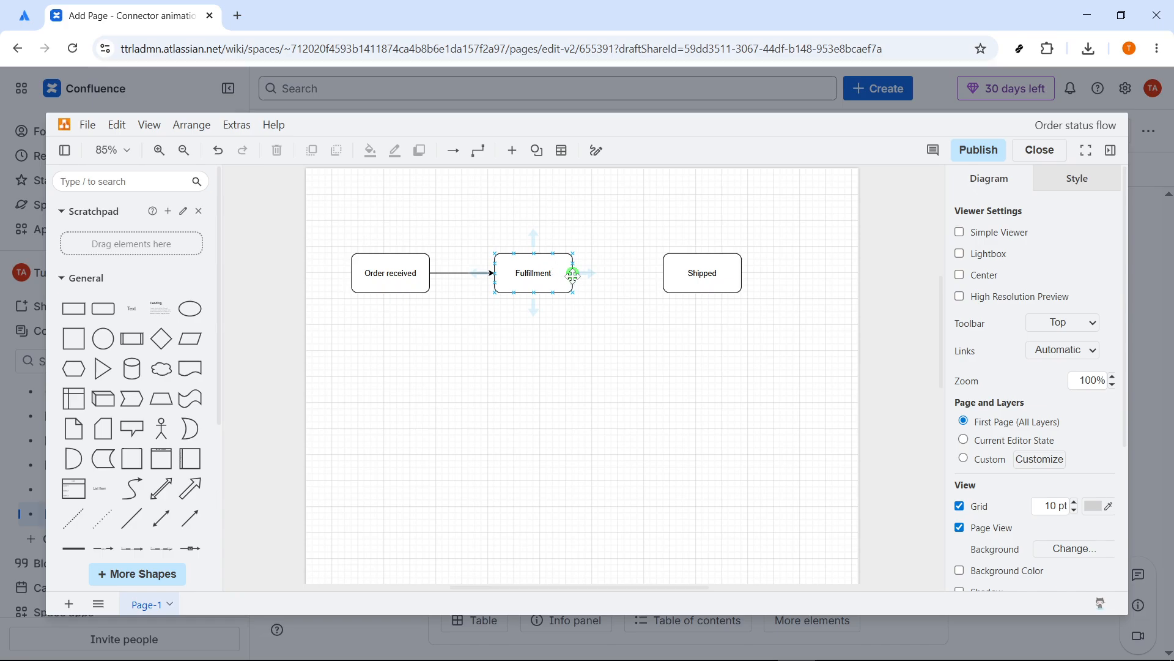
pyautogui.moveTo(587, 273); pyautogui.dragTo(669, 273)
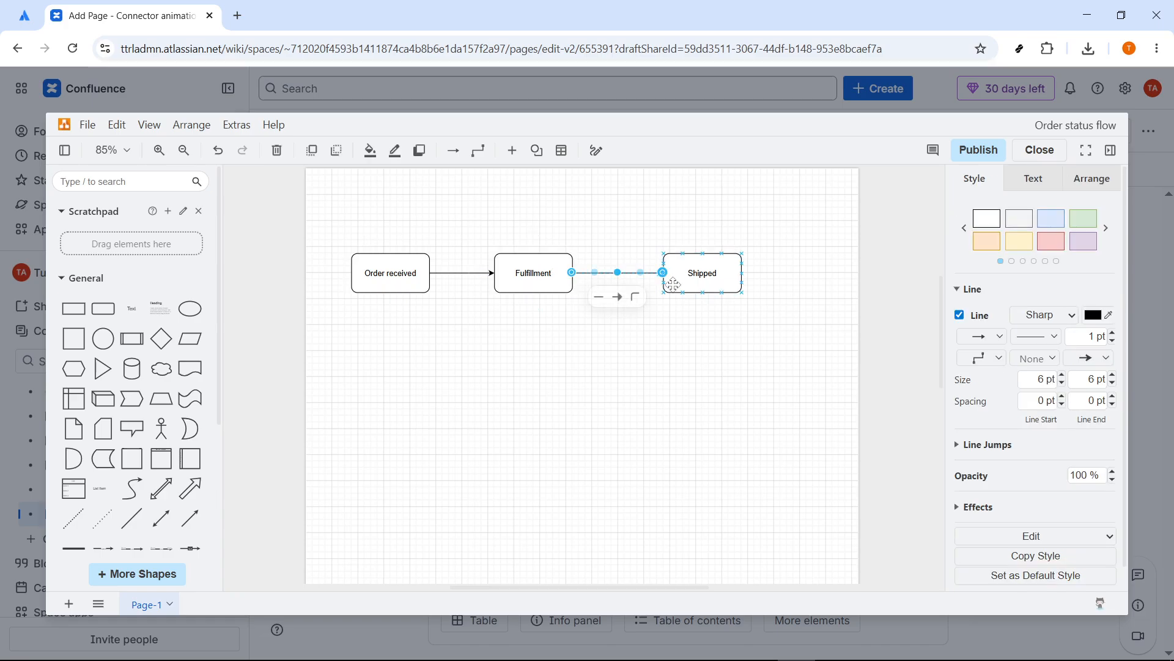
pyautogui.click(612, 392)
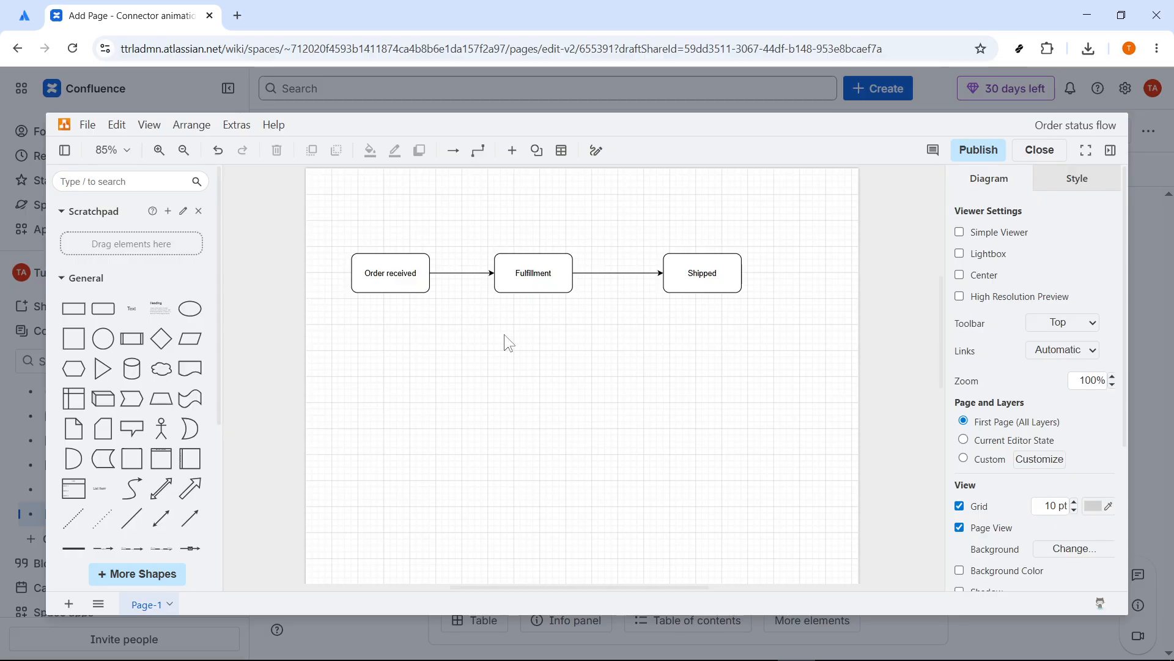
# Move the whole flow diagram, boxes and connectors together, slightly up and to the right on the canvas.
pyautogui.hotkey('ctrl', 'a')
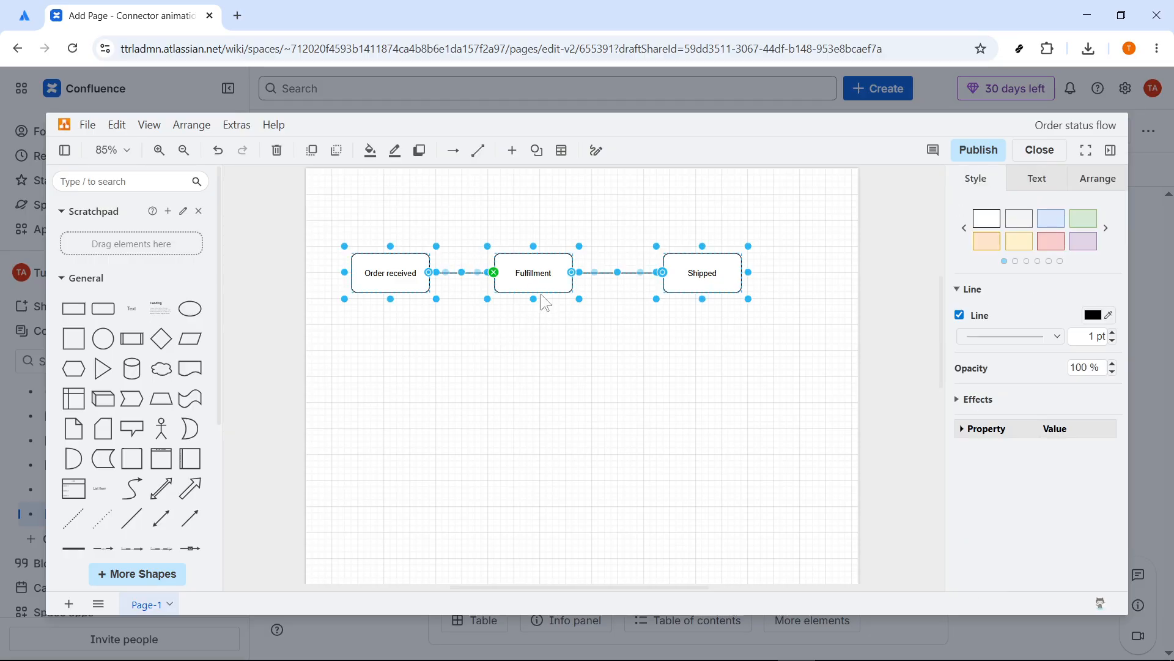
pyautogui.moveTo(546, 280); pyautogui.dragTo(579, 273)
pyautogui.click(686, 279)
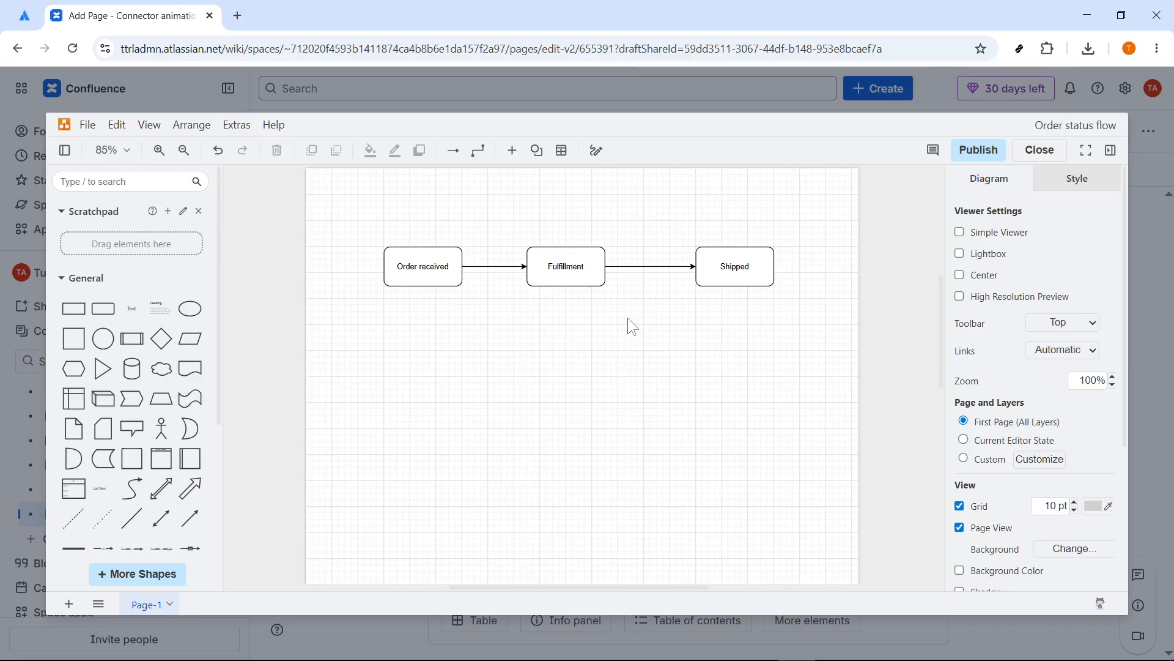
# Turn on the Flow Animation effect for both connectors by selecting all edges of the diagram.
pyautogui.rightClick(627, 329)
pyautogui.rightClick(516, 348)
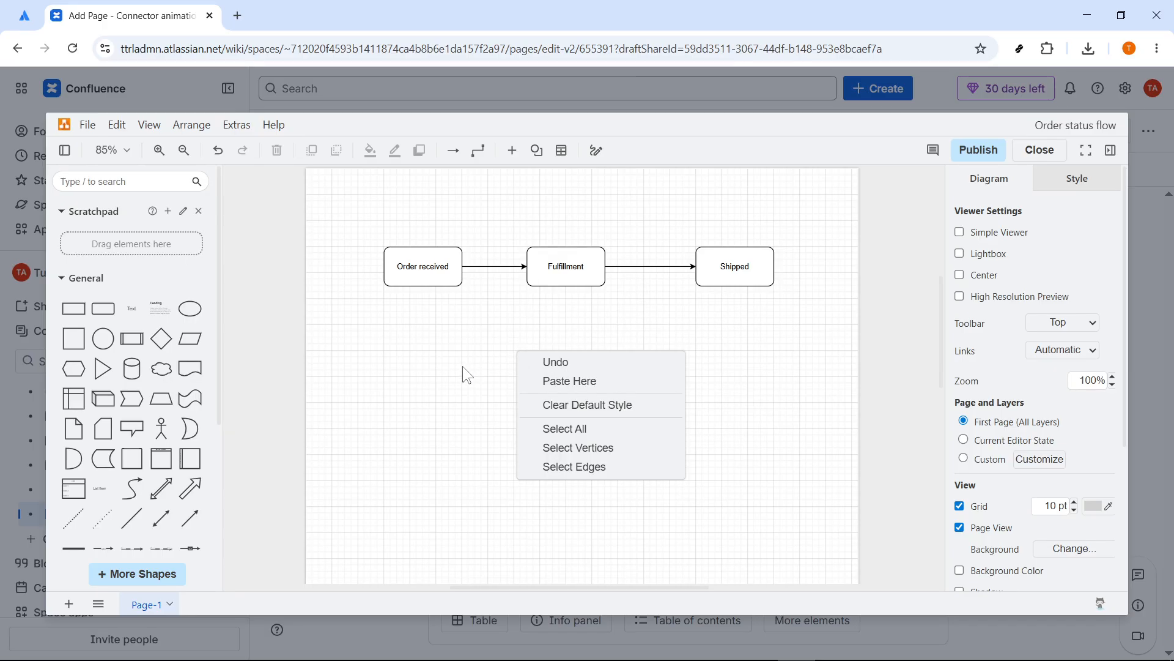
pyautogui.click(439, 381)
pyautogui.rightClick(633, 403)
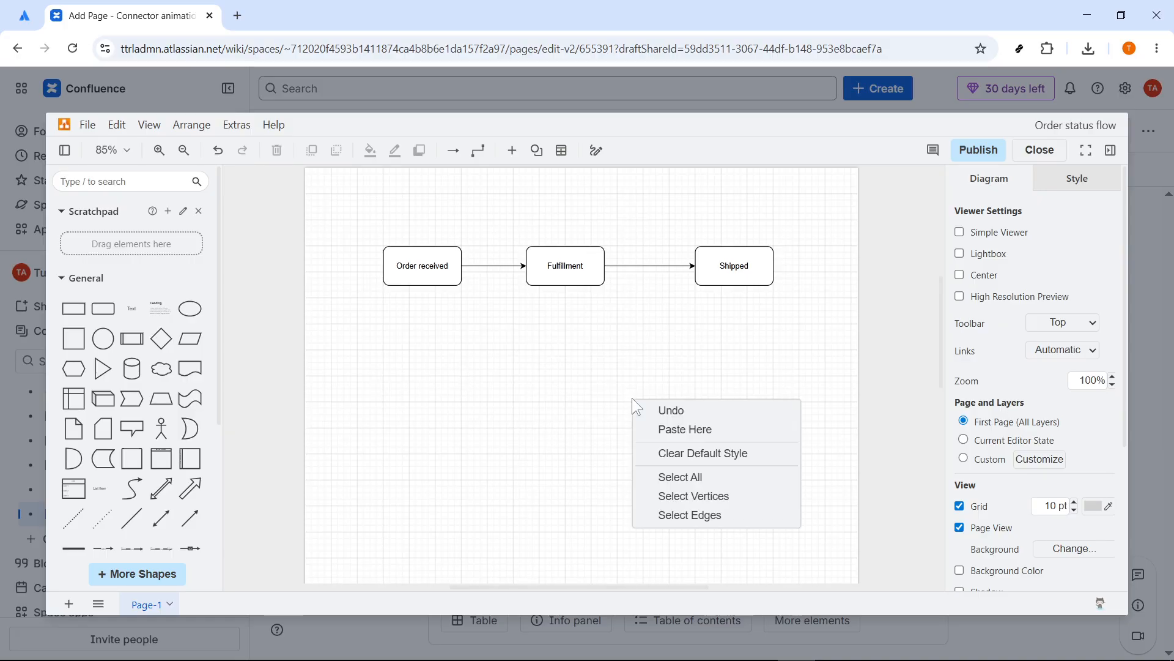
pyautogui.click(690, 515)
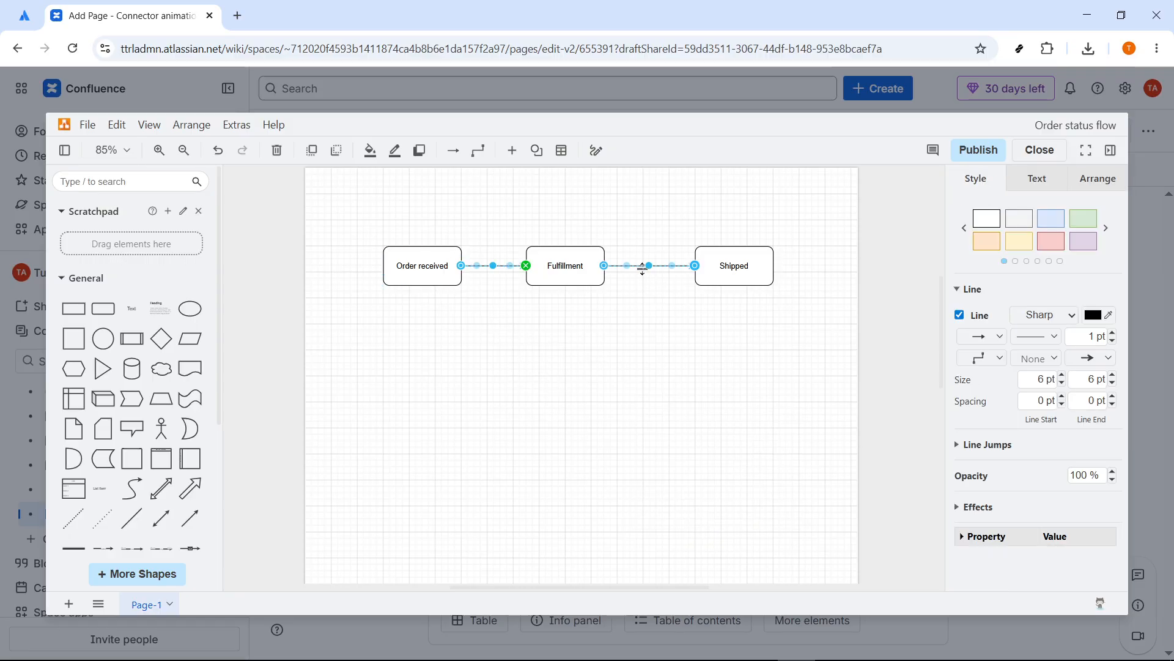
pyautogui.scroll(4, 585, 339)
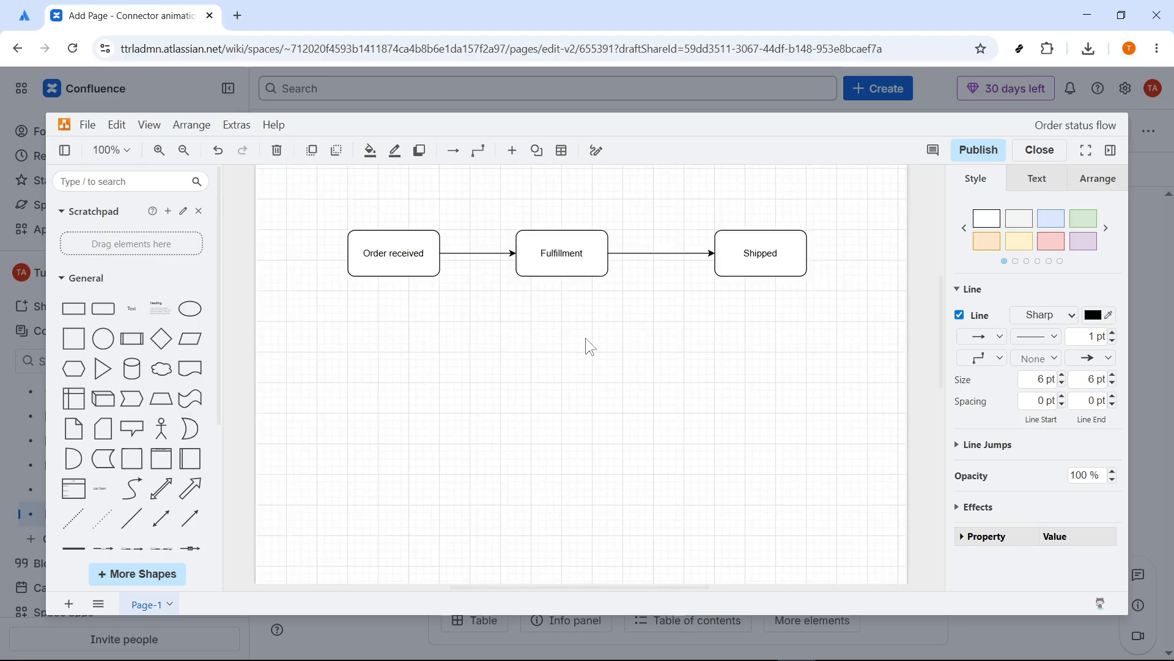
pyautogui.scroll(-2, 591, 336)
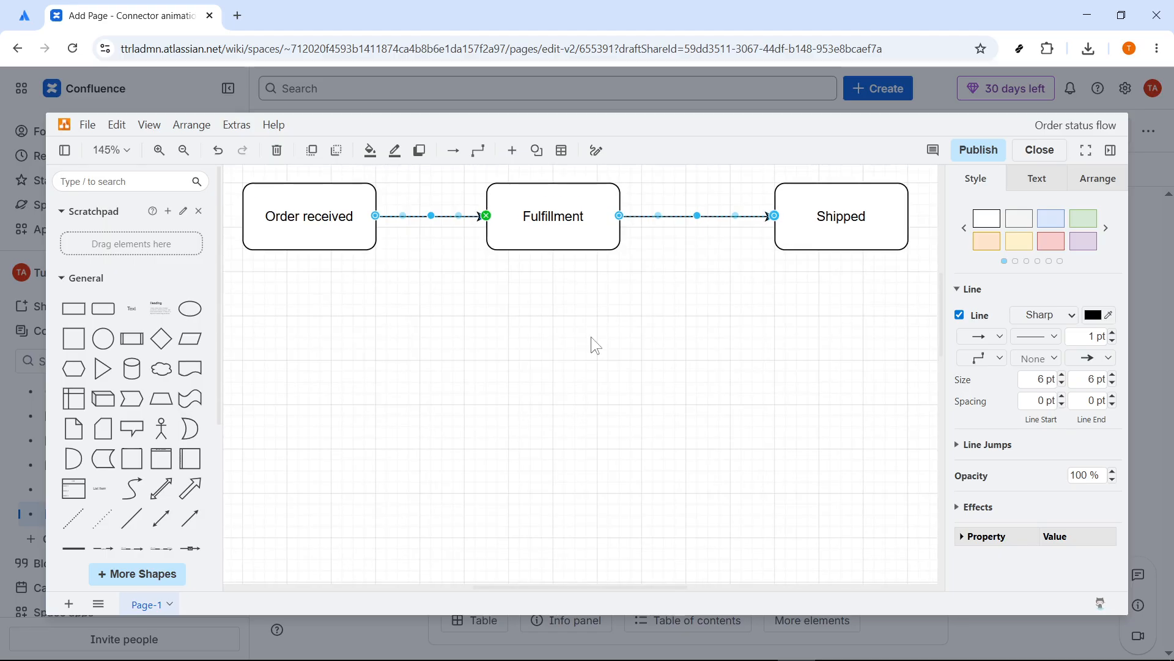
pyautogui.scroll(-1, 589, 335)
pyautogui.moveTo(587, 336); pyautogui.dragTo(599, 390)
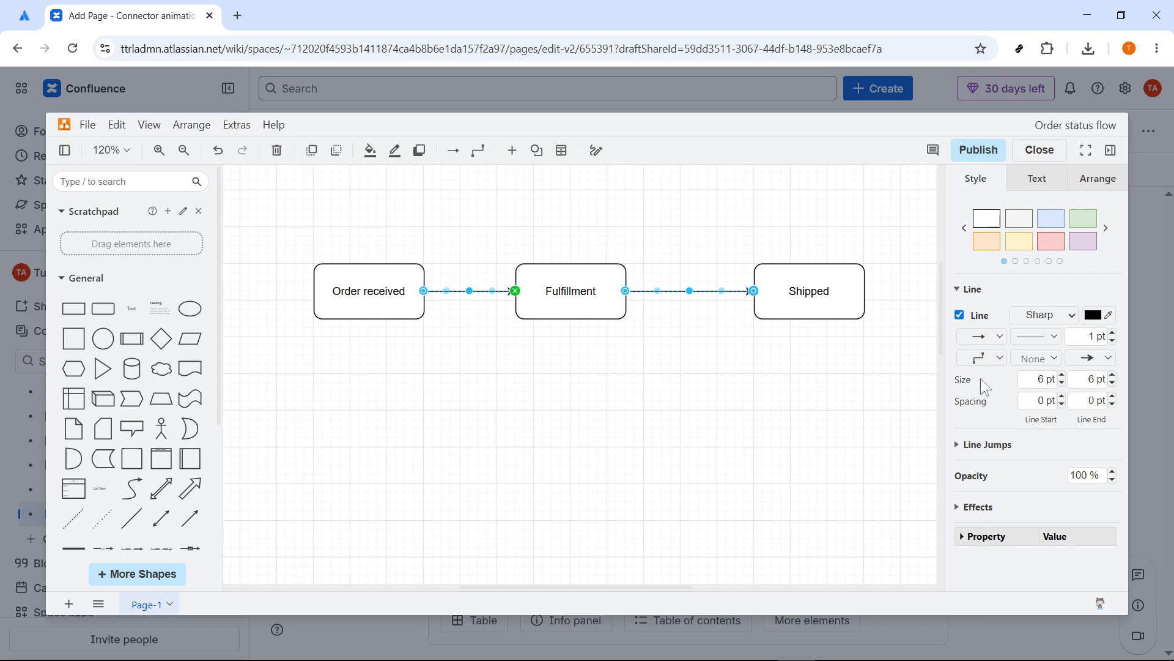
pyautogui.scroll(-5, 928, 370)
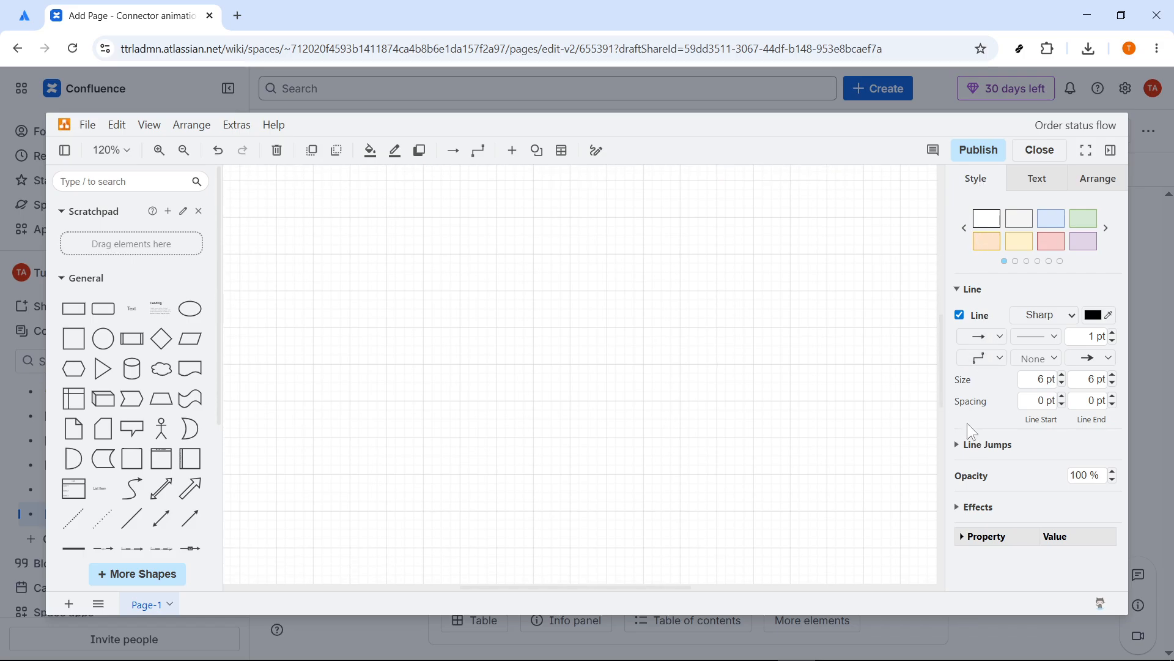
pyautogui.scroll(5, 876, 401)
pyautogui.scroll(1, 856, 401)
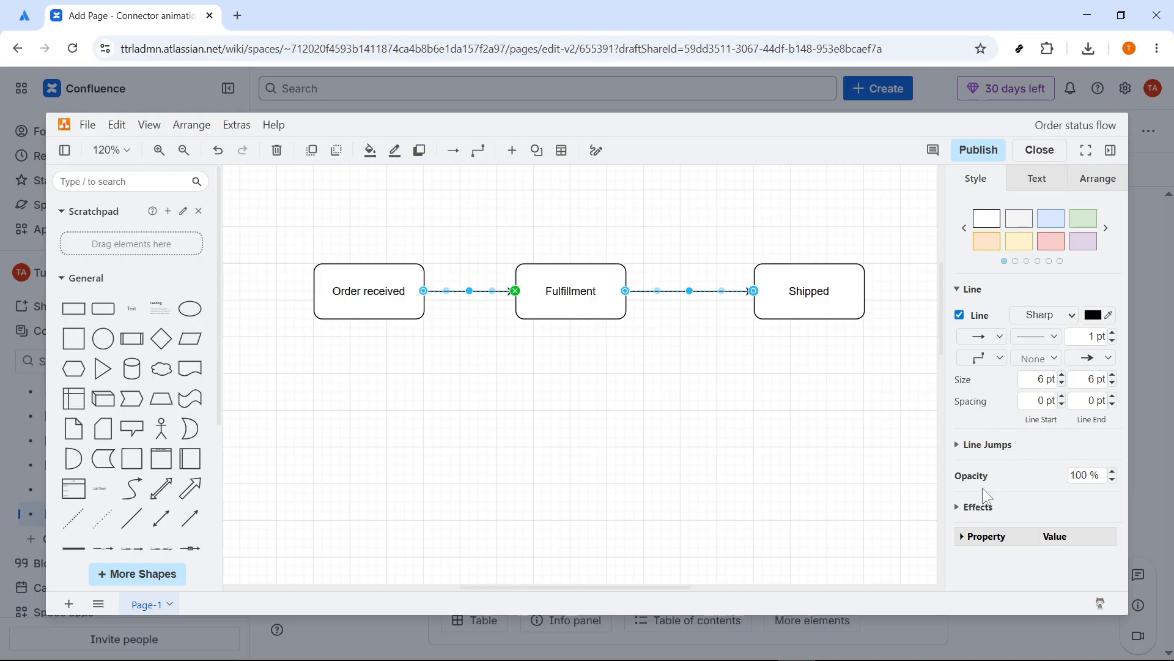
pyautogui.click(958, 507)
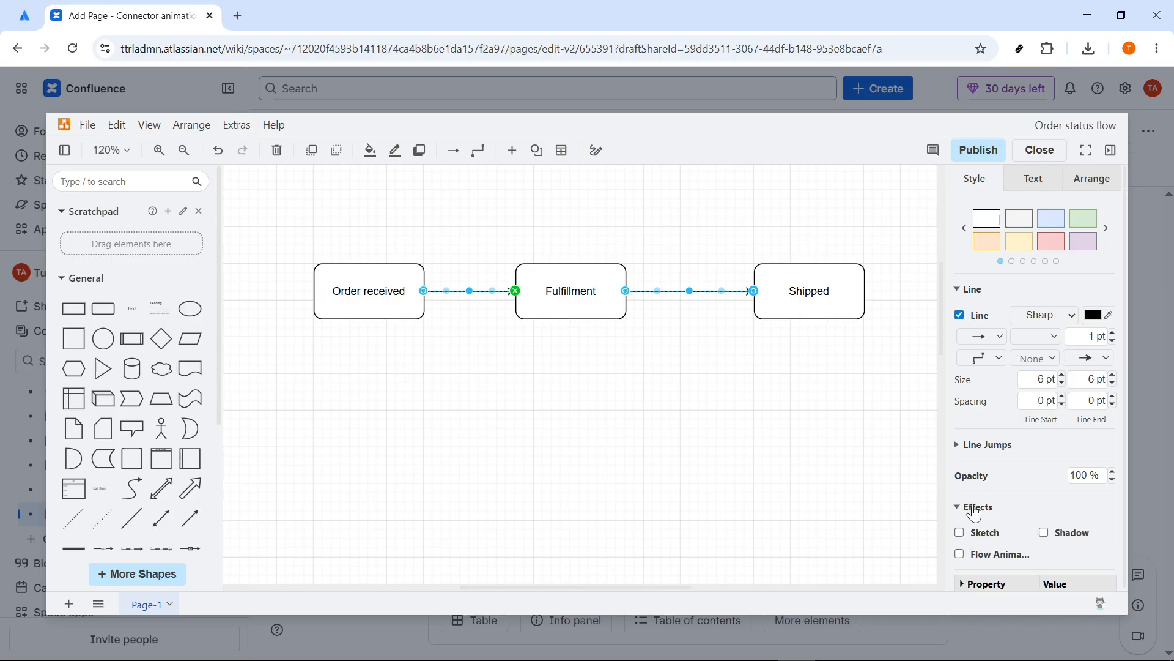
pyautogui.click(959, 554)
pyautogui.click(959, 554)
pyautogui.click(652, 359)
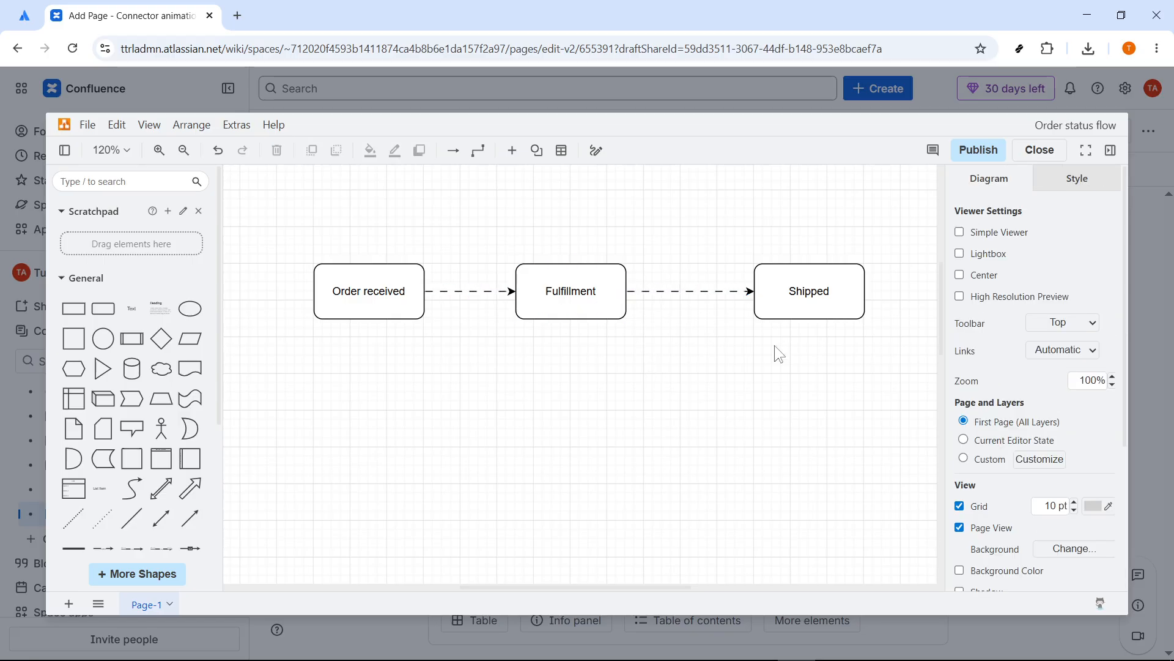
# Try a coloured style preset on the diagram and restore the plain black-and-white style.
pyautogui.click(1071, 183)
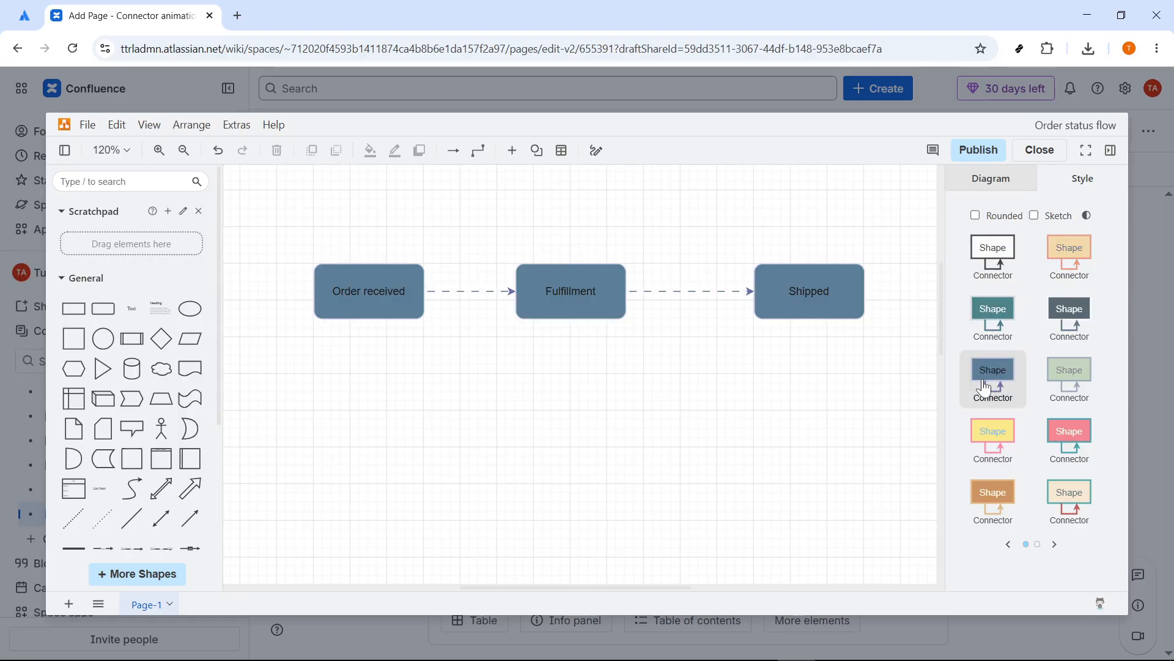
pyautogui.click(993, 315)
pyautogui.click(993, 248)
pyautogui.click(991, 178)
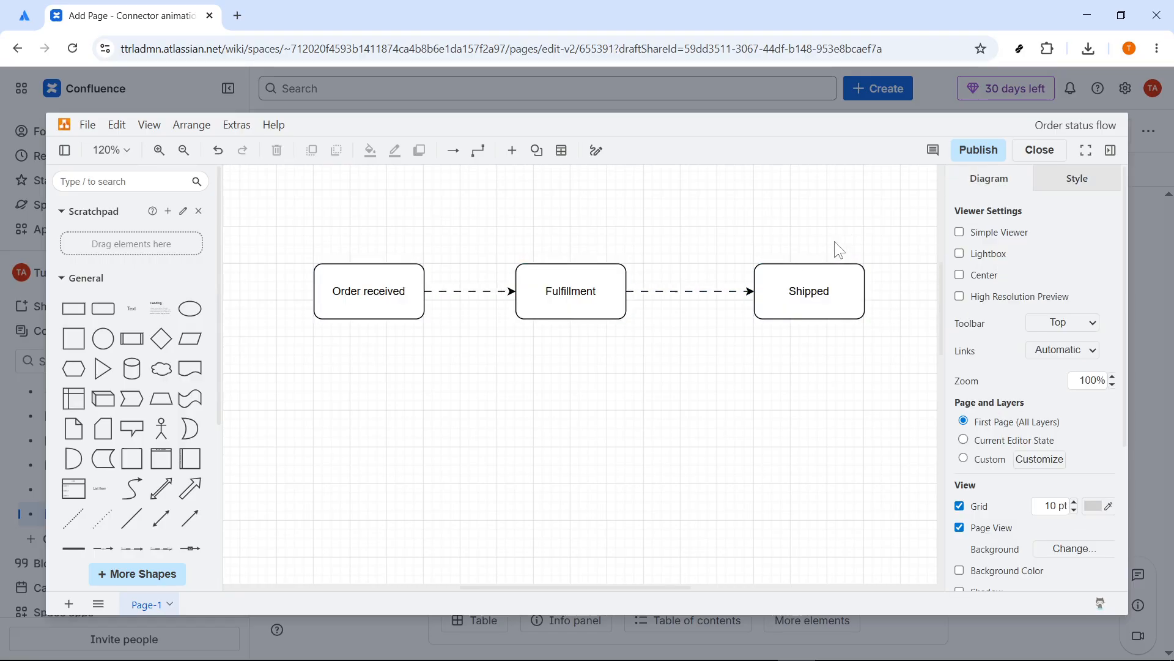
# Publish the diagram to the Confluence draft and dismiss the Publish page dialog without publishing the page.
pyautogui.click(979, 150)
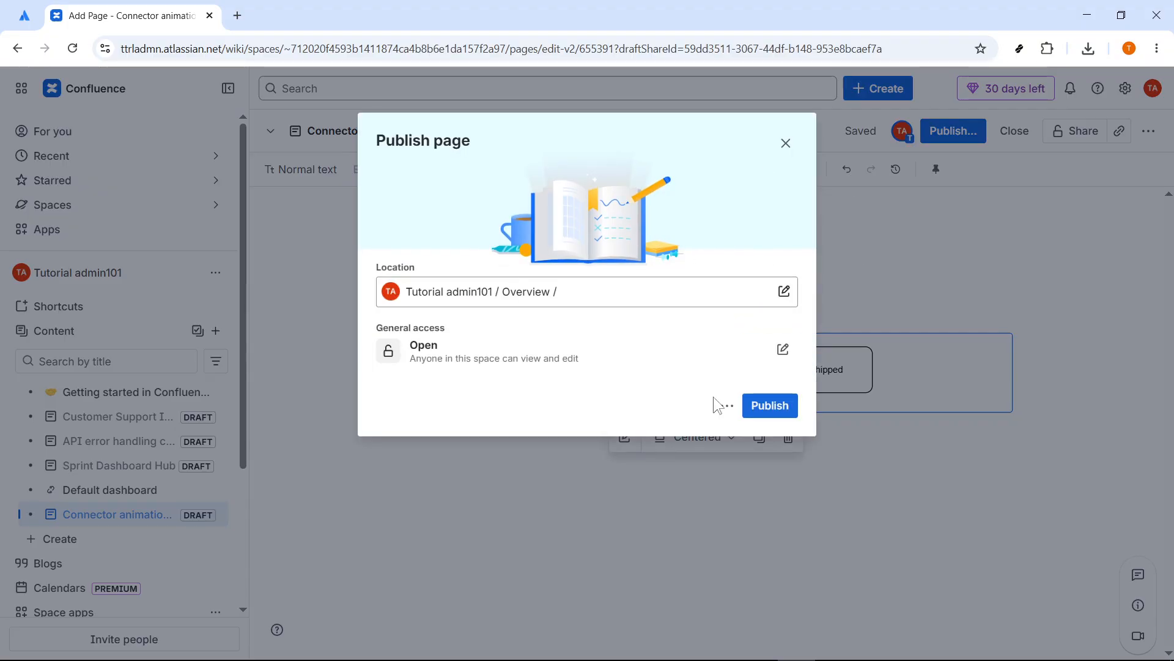
pyautogui.click(786, 153)
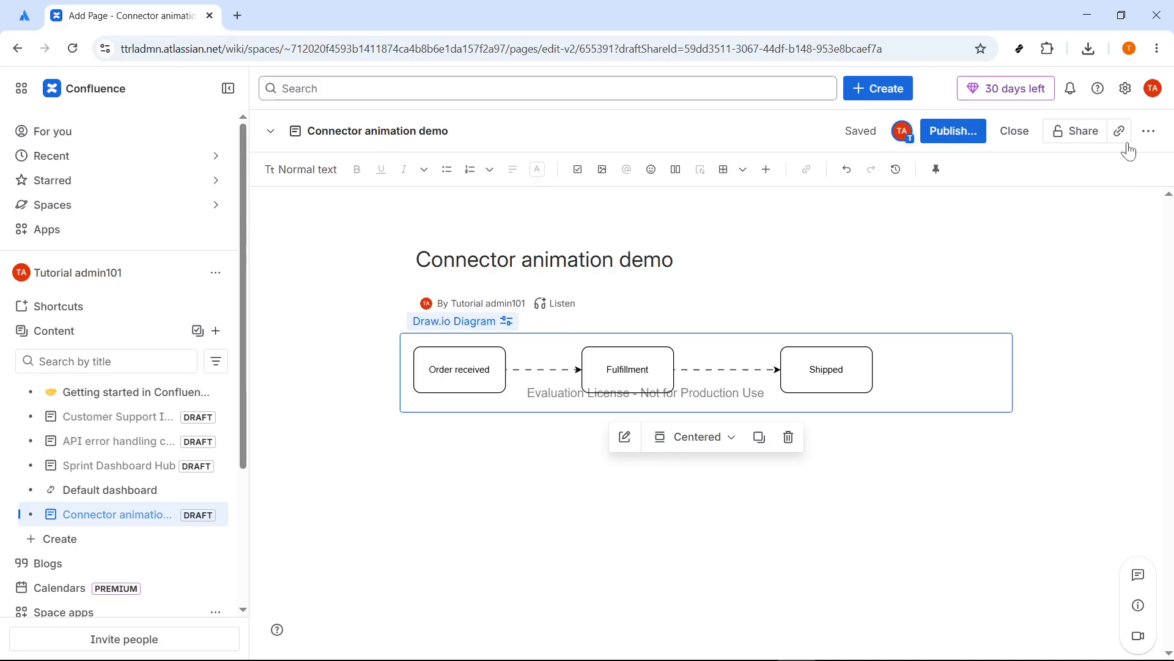
# Preview the Connector animation demo page to check the connector animation, and return to the page editor.
pyautogui.click(1148, 131)
pyautogui.click(1048, 175)
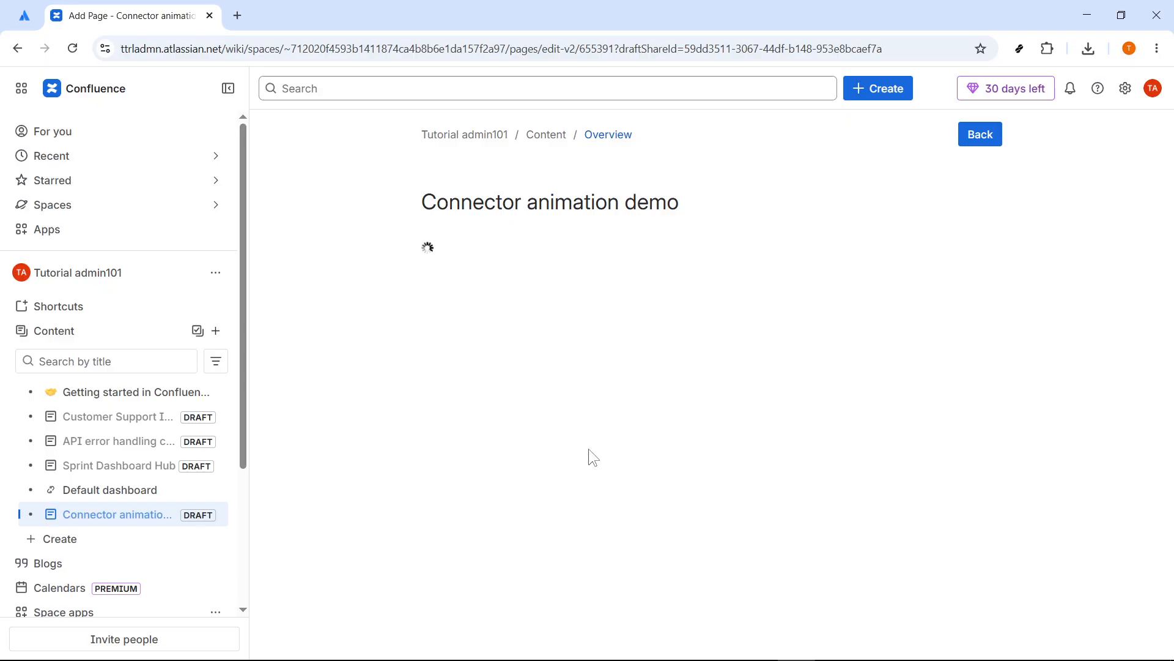
pyautogui.moveTo(578, 288)
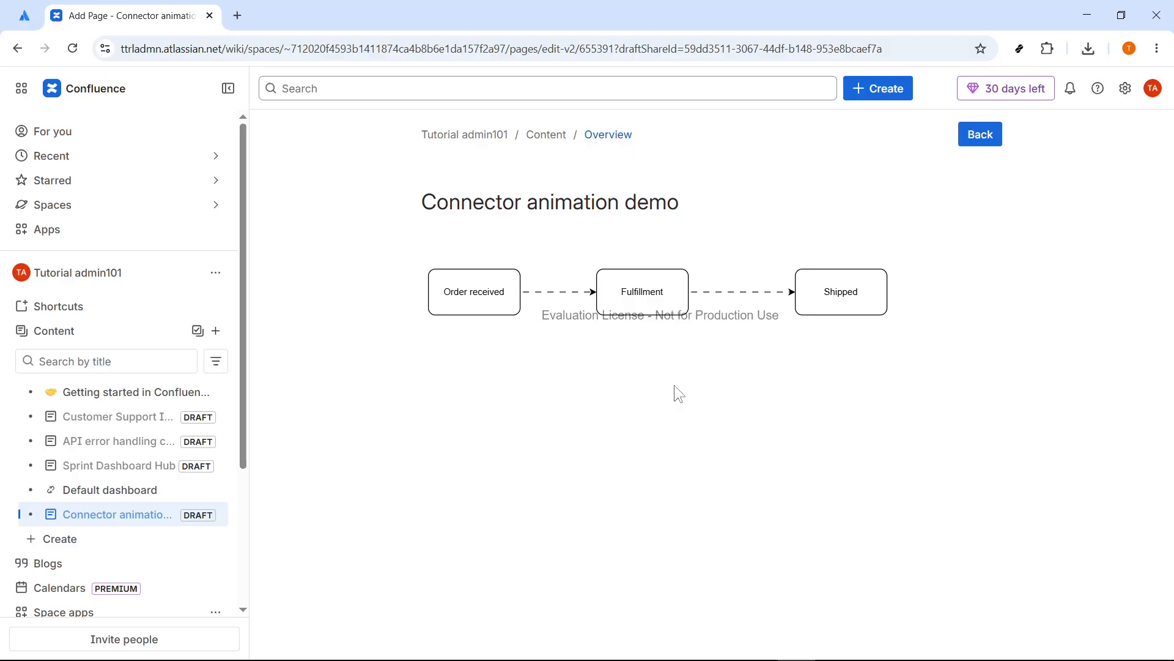
pyautogui.moveTo(541, 306)
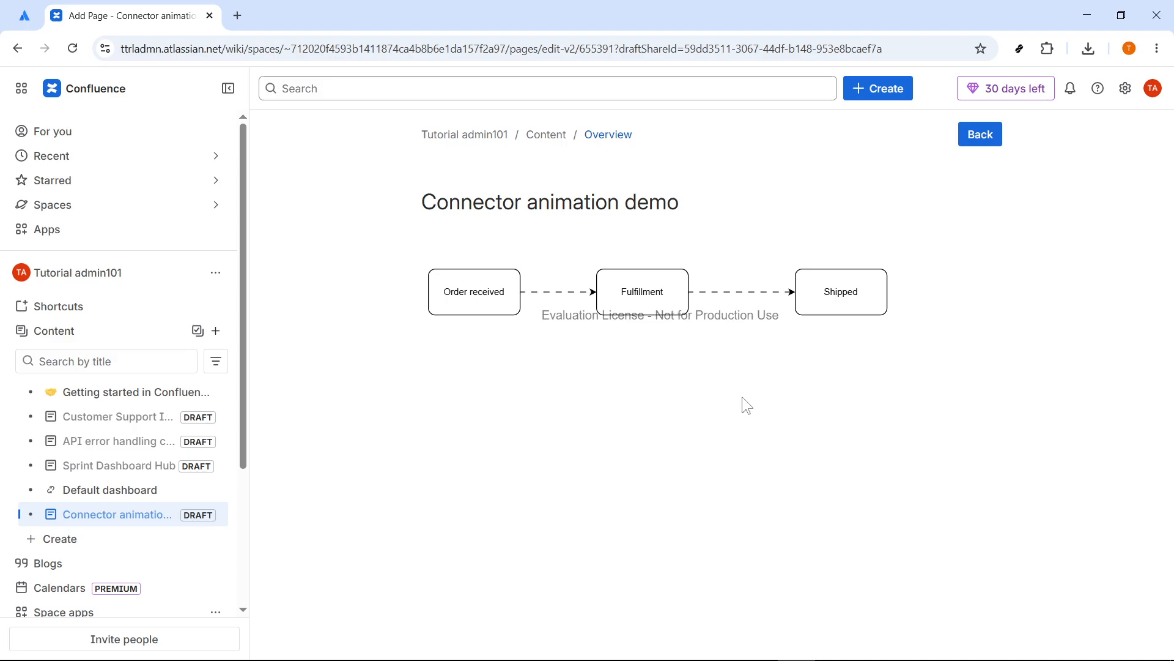
pyautogui.click(971, 147)
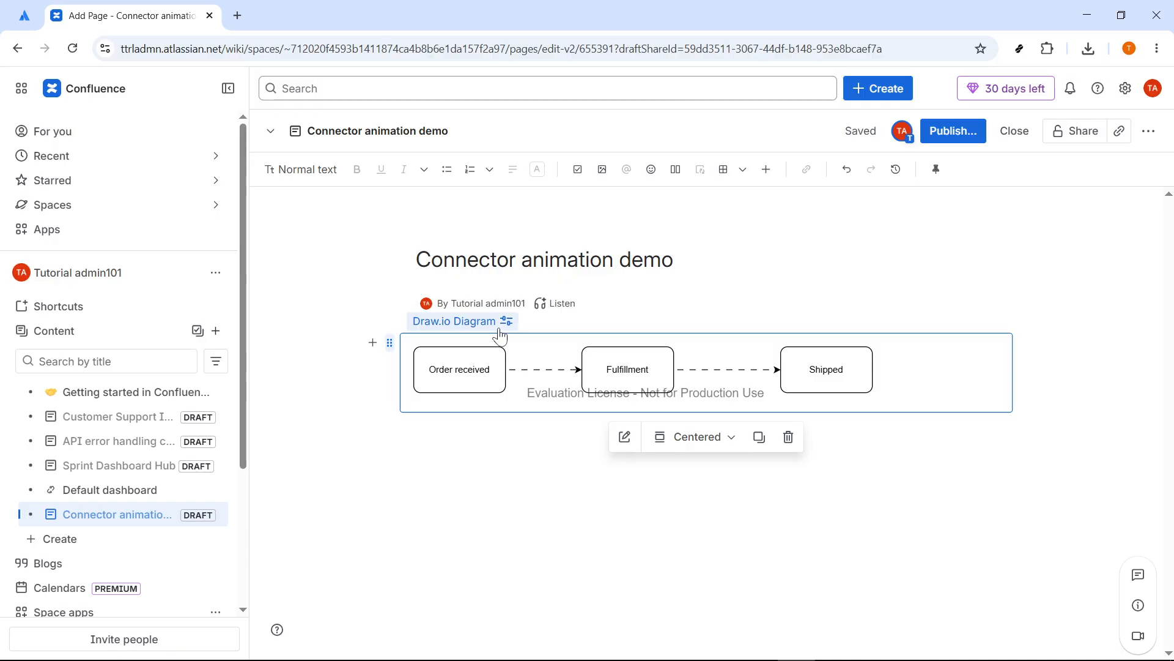
# Reopen the embedded Draw.io diagram for editing.
pyautogui.click(625, 437)
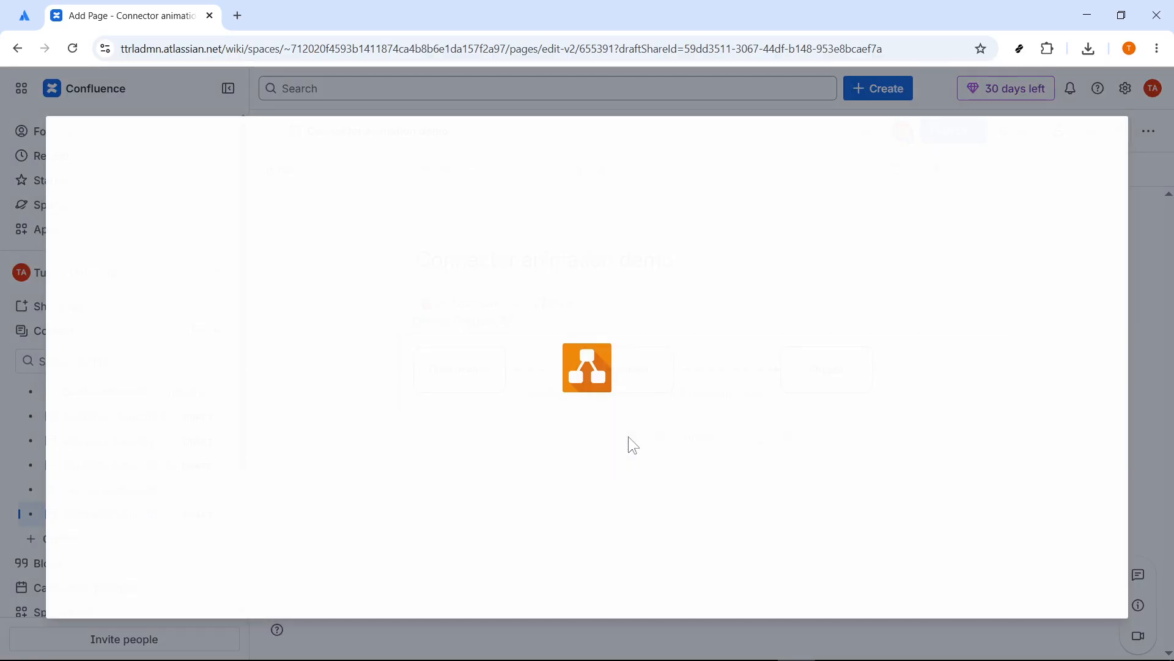